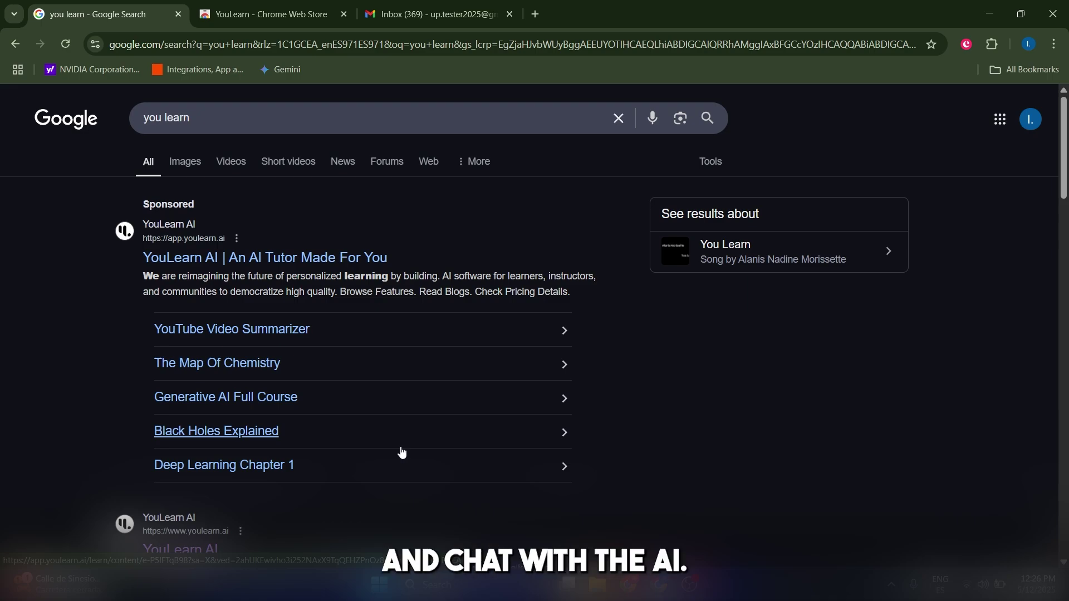
Scroll the Google results for "you learn" to find the YouLearn AI listing
scroll(474, 390, down, 6)
scroll(537, 354, up, 6)
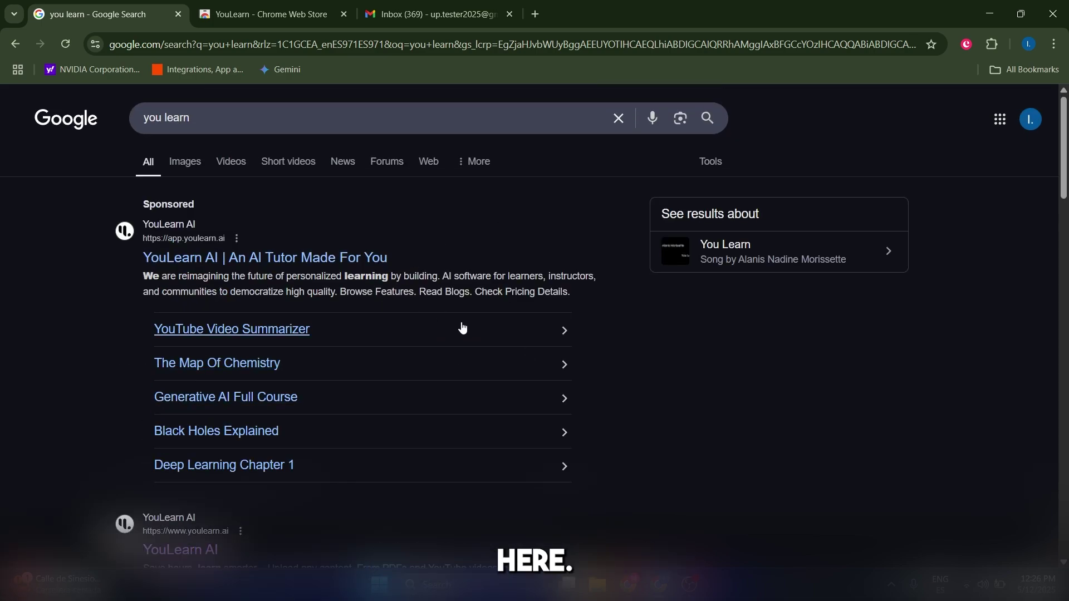
scroll(460, 348, down, 5)
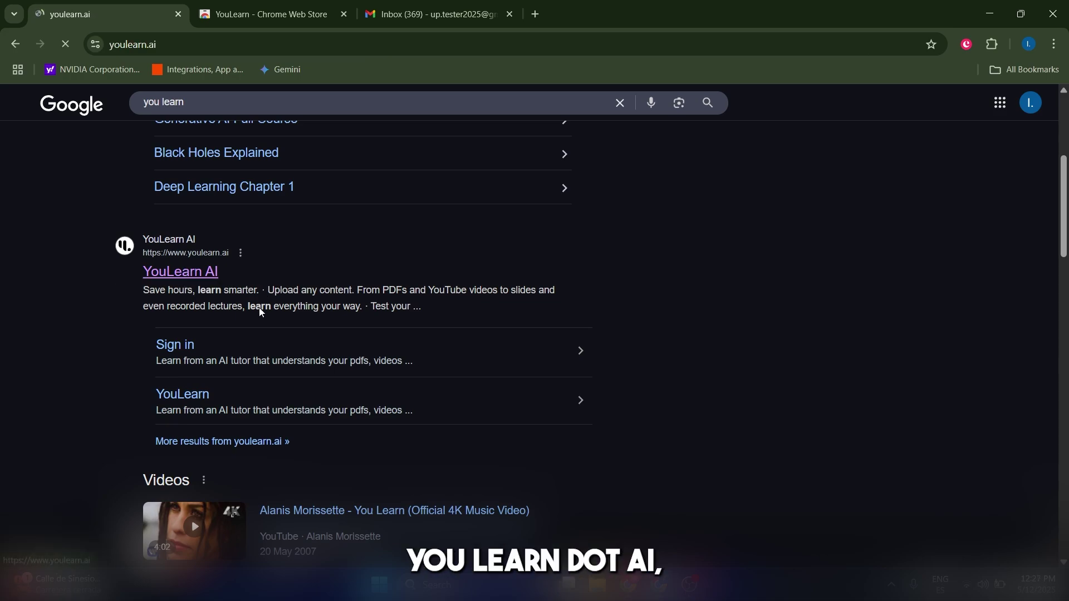
Open youlearn.ai from the search result and enter the app dashboard with Get Started
click(187, 274)
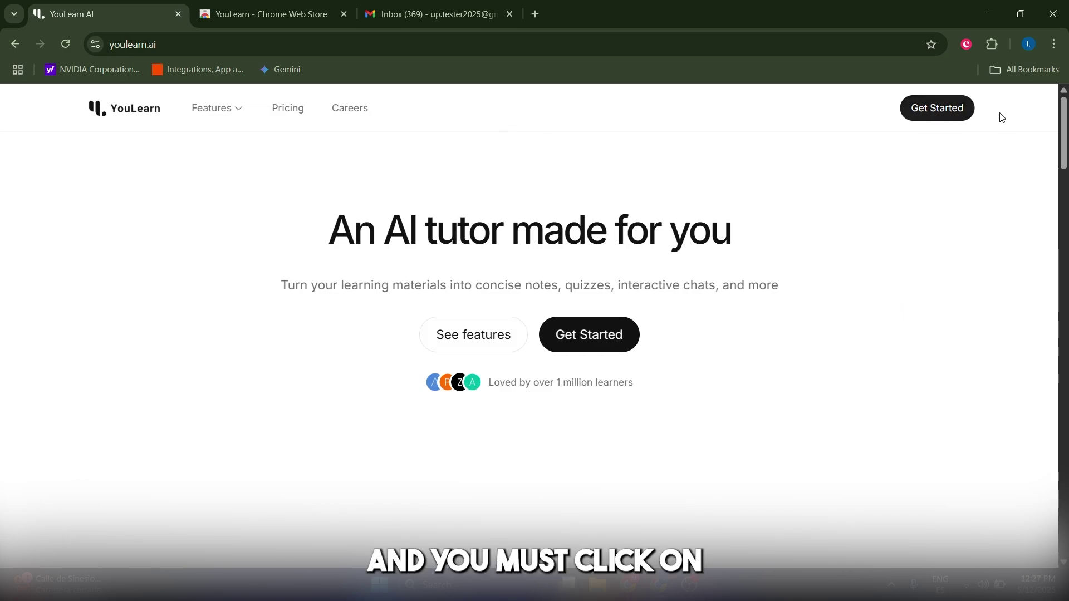
click(935, 109)
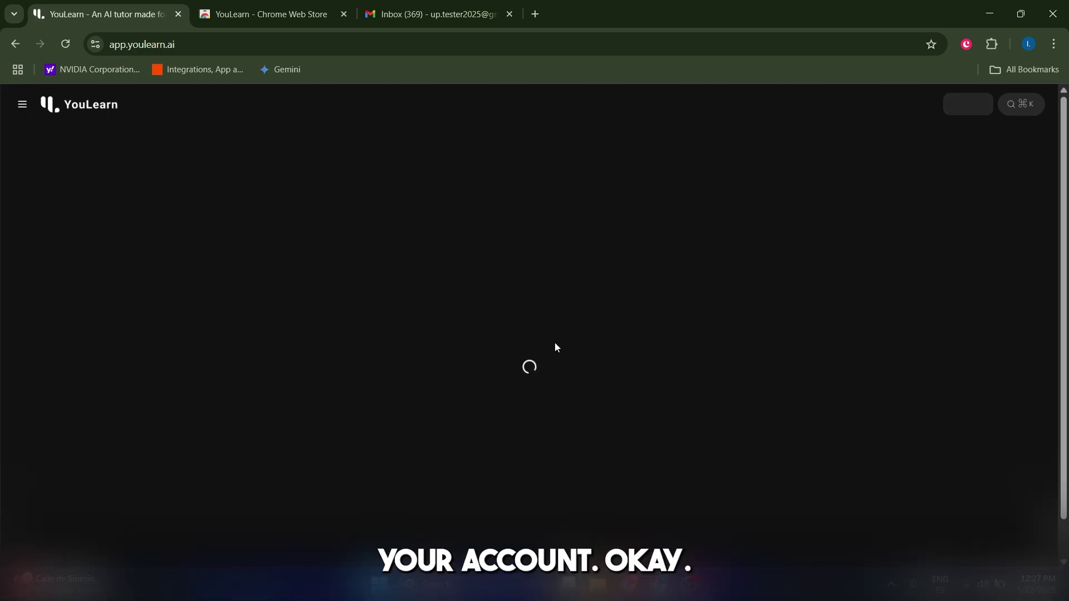
scroll(296, 310, down, 1)
scroll(501, 274, up, 1)
scroll(1045, 303, down, 2)
scroll(1045, 303, up, 2)
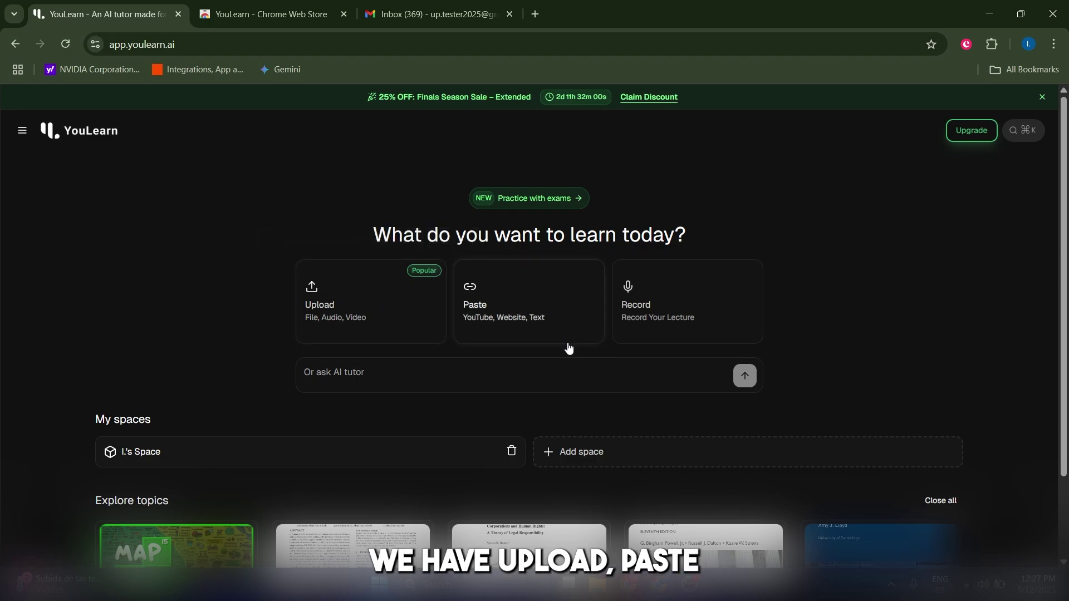
scroll(835, 300, down, 2)
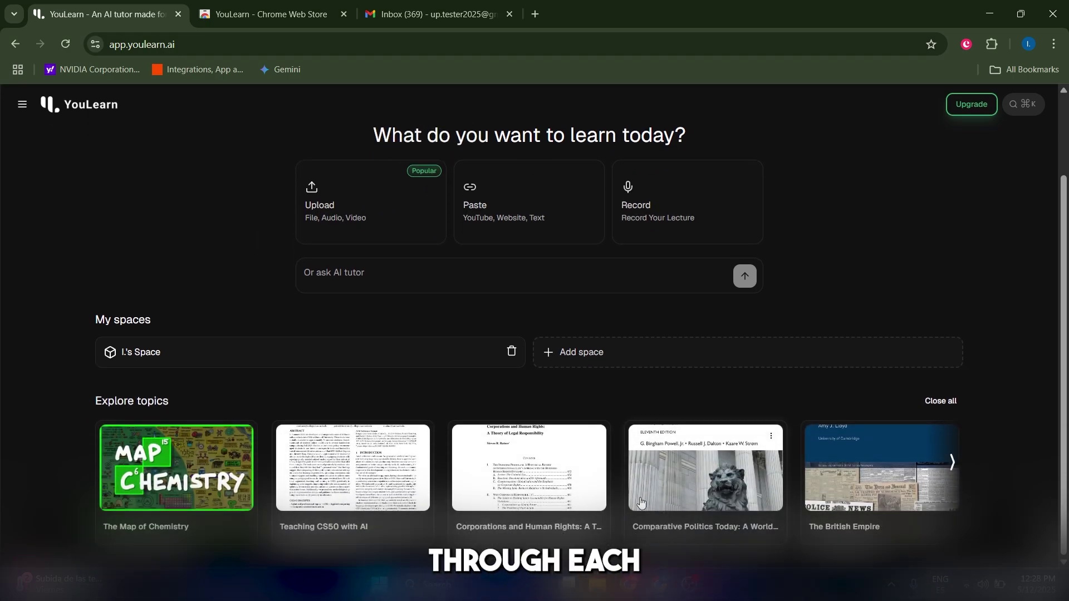
scroll(584, 493, up, 2)
scroll(400, 412, down, 1)
scroll(399, 412, down, 1)
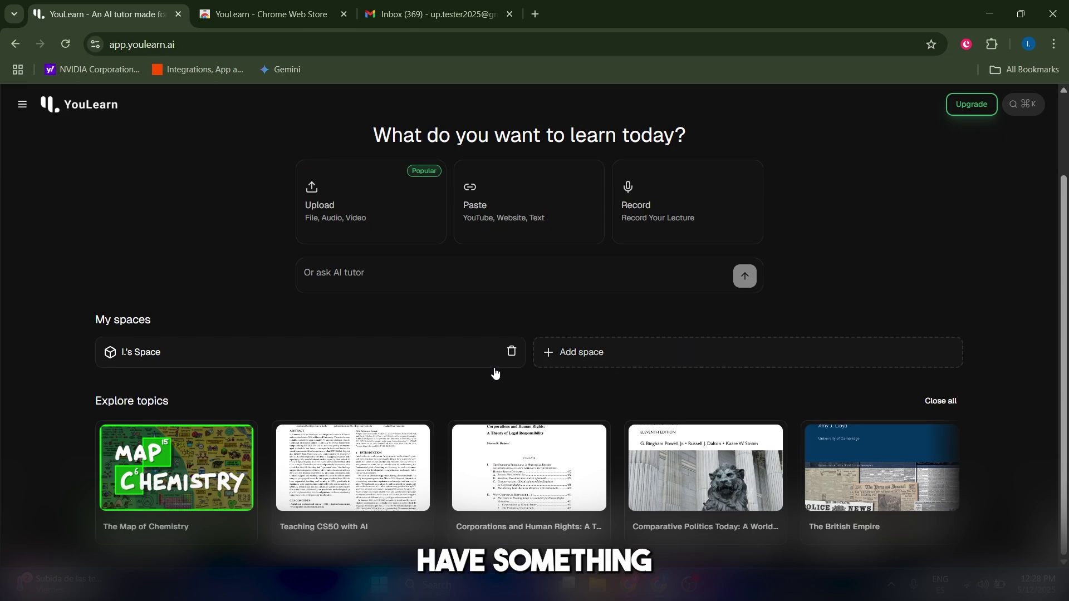
scroll(924, 304, up, 2)
scroll(946, 296, down, 2)
scroll(980, 278, up, 2)
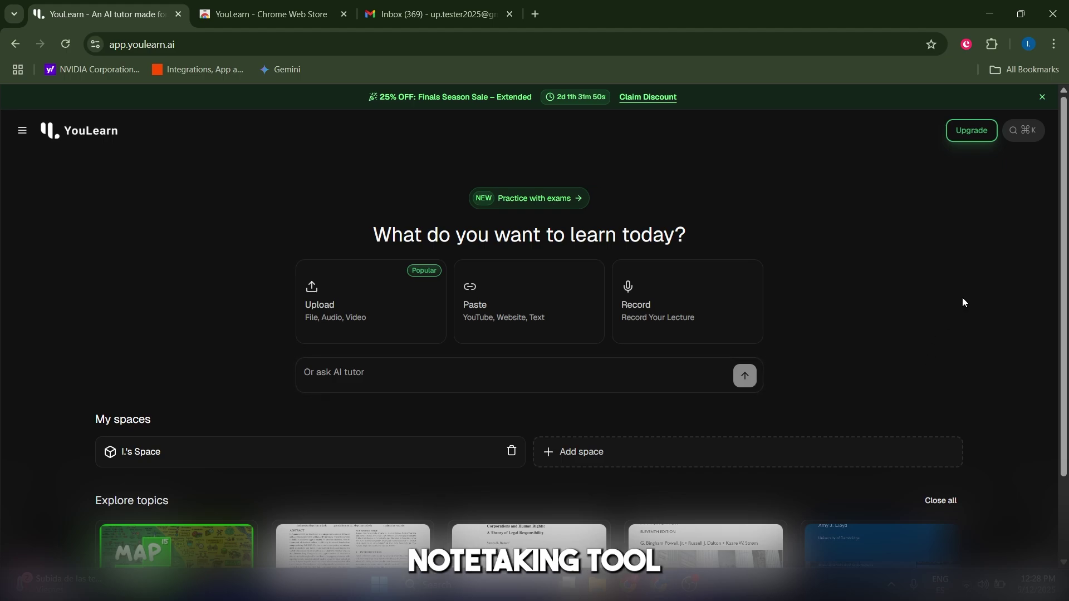
scroll(668, 322, down, 2)
scroll(432, 328, up, 2)
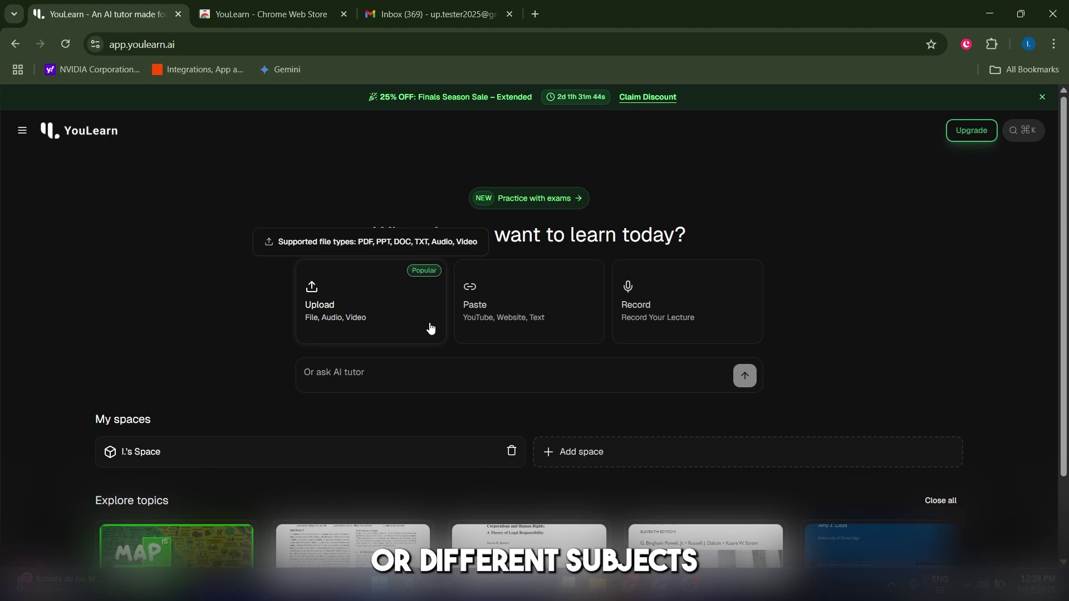
scroll(830, 328, down, 2)
scroll(830, 328, up, 2)
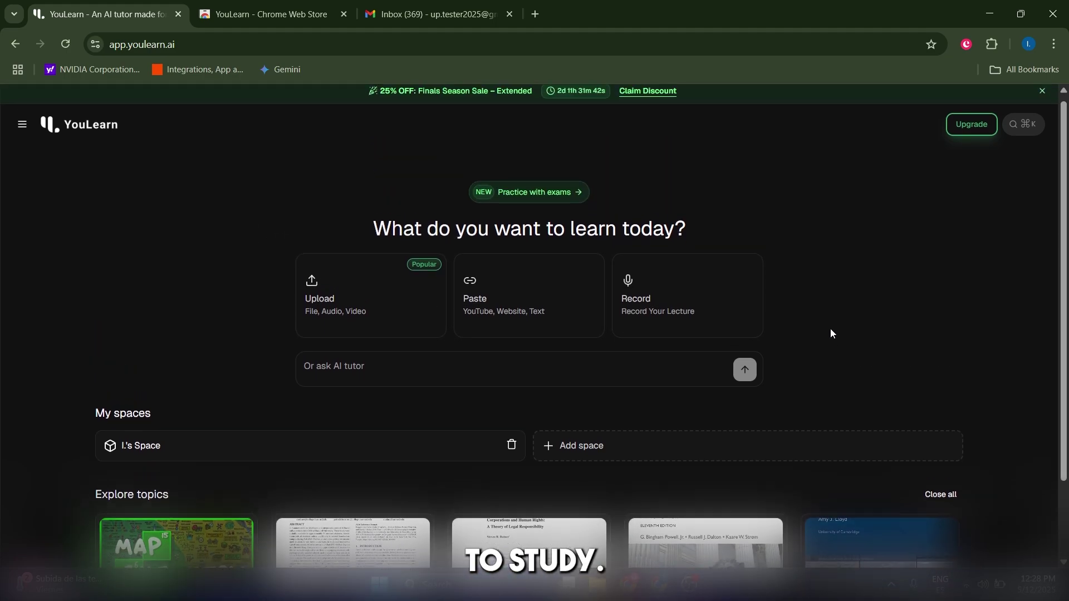
Go to the YouLearn Chrome extension's Web Store page from the sidebar's Help & Tools
click(20, 133)
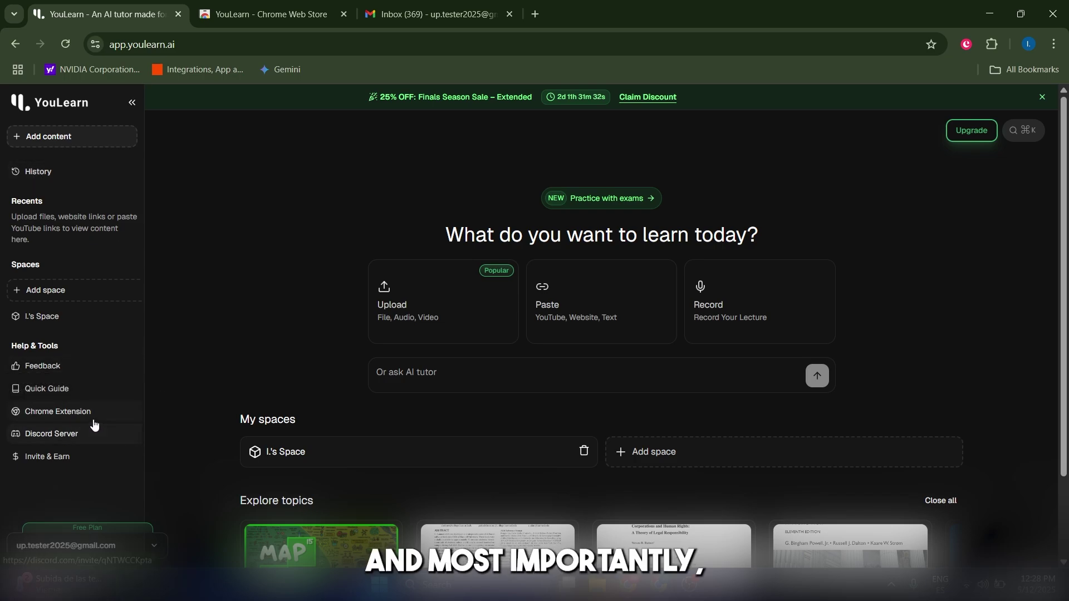
click(61, 413)
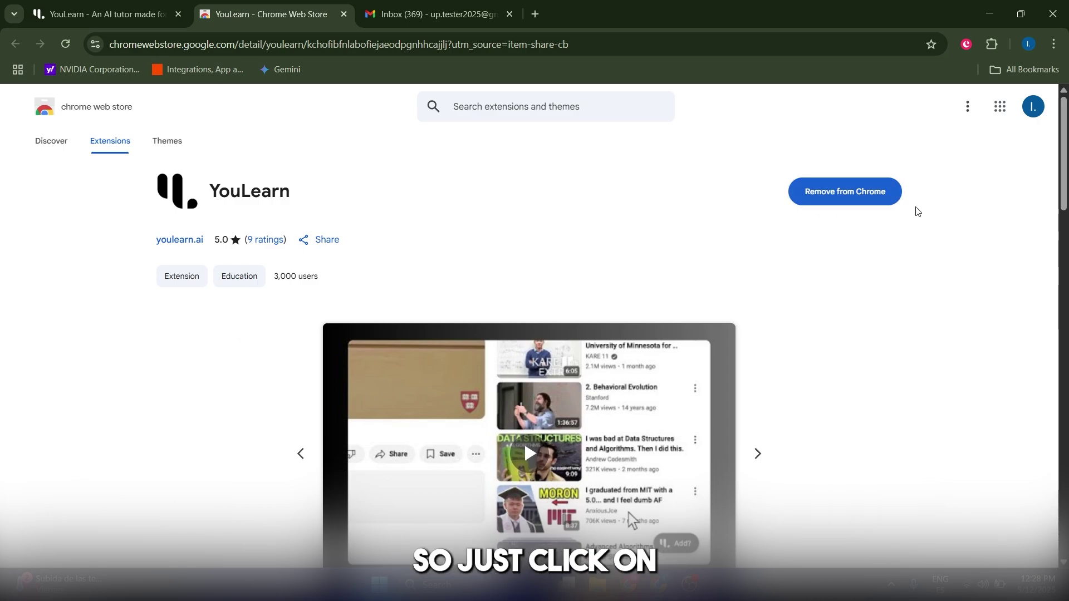
Look over the extension's Overview and Privacy sections, then switch back to the YouLearn tab
scroll(843, 231, down, 15)
scroll(785, 437, up, 12)
scroll(784, 437, down, 8)
scroll(782, 437, up, 9)
scroll(634, 441, down, 10)
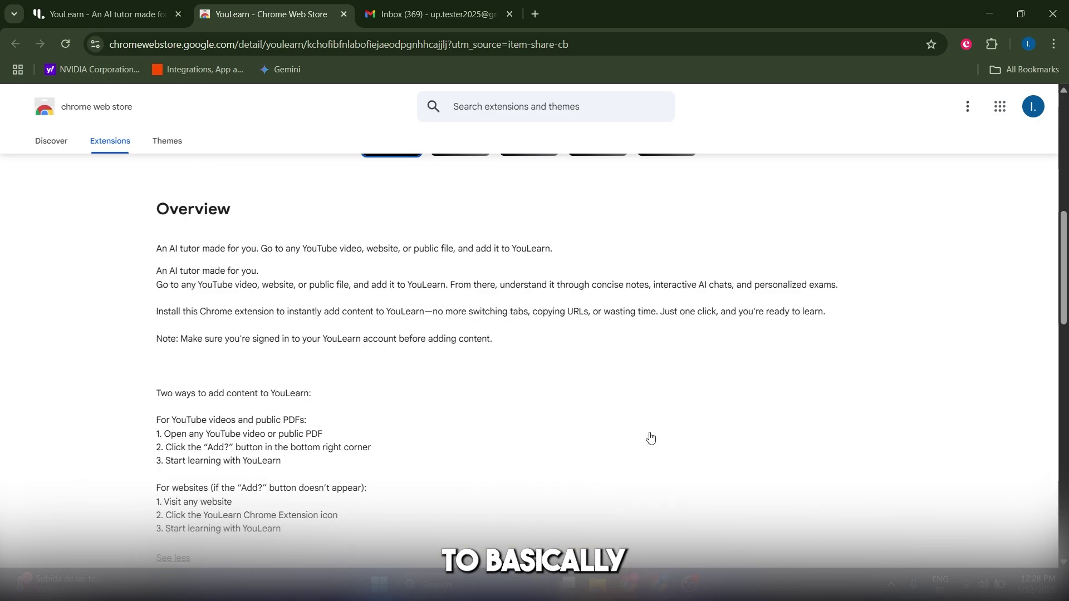
scroll(1042, 348, down, 5)
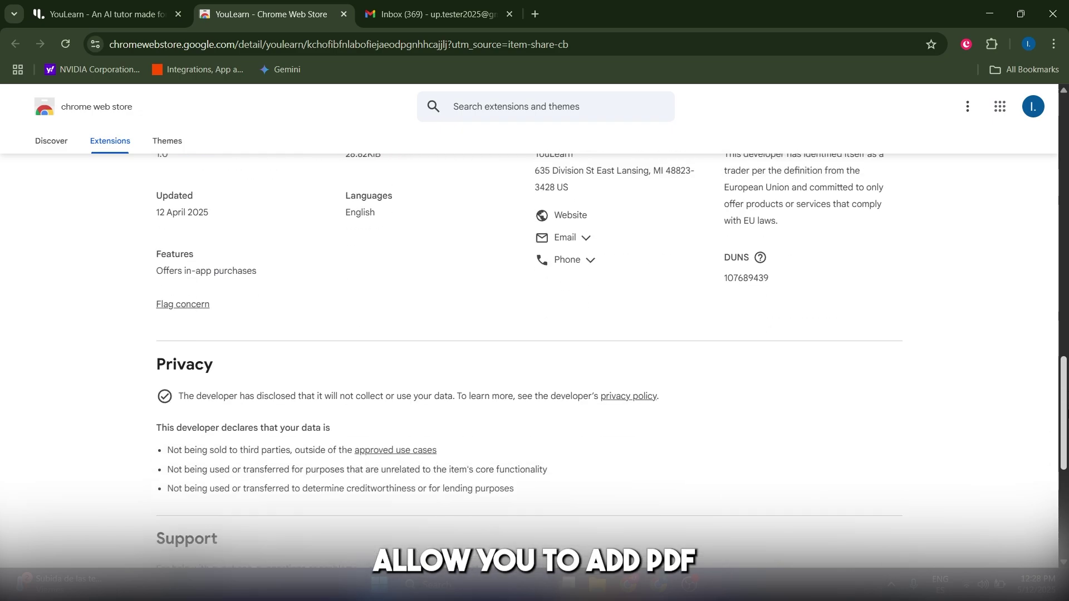
scroll(634, 223, up, 20)
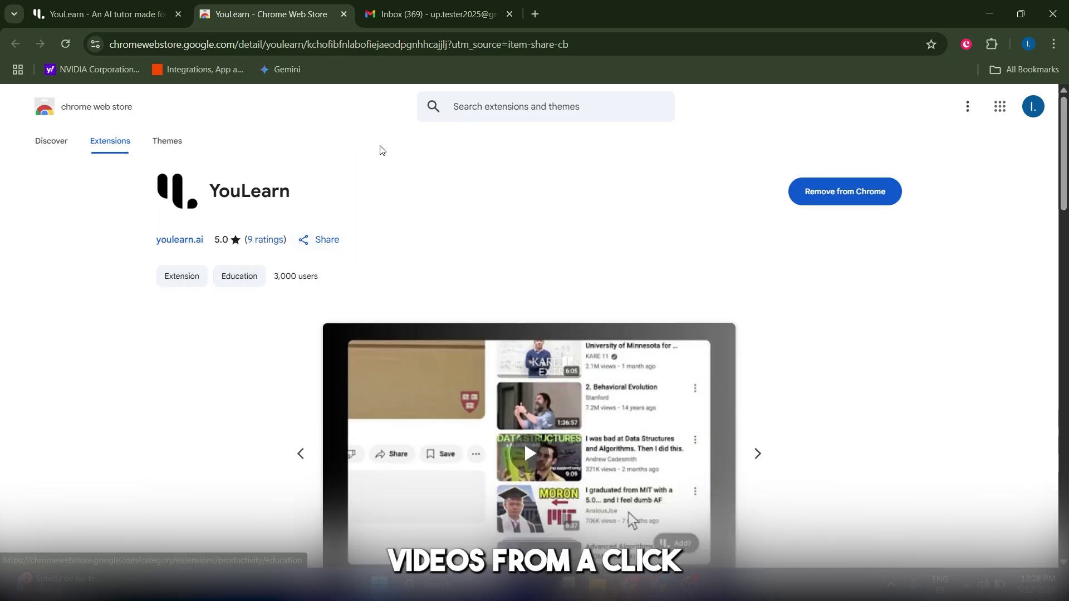
key(ctrl+Page_Up)
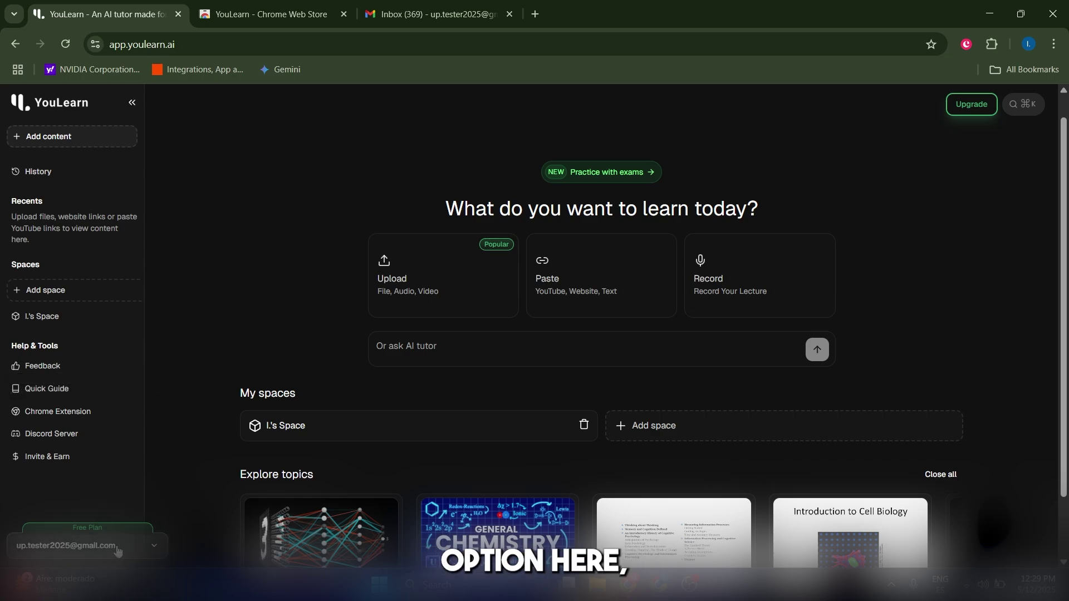
Open the profile page, expand Edit profile, and check the AI Model list, keeping Default
click(76, 541)
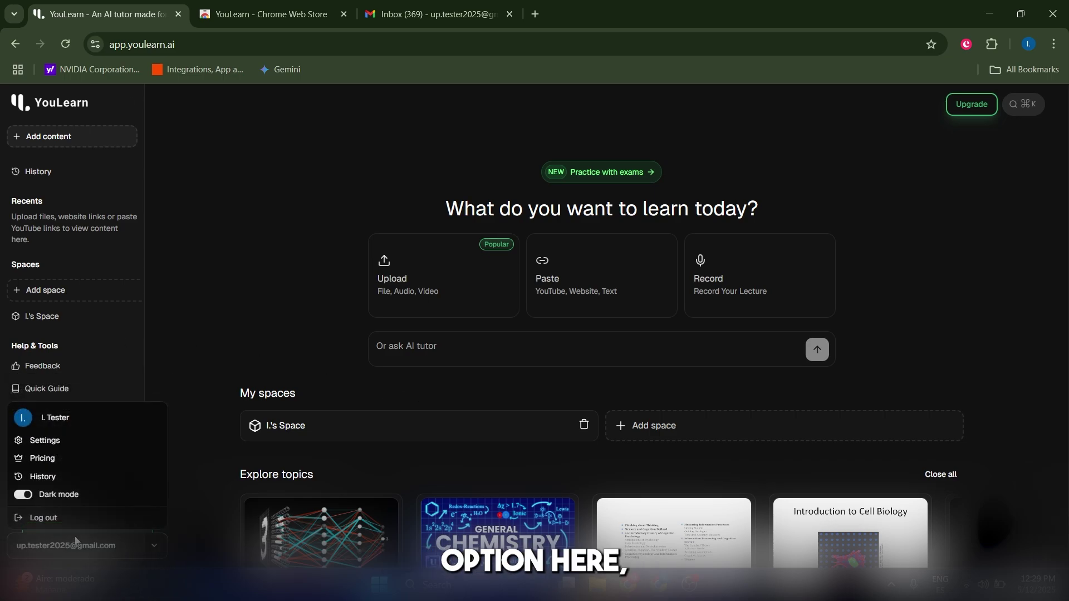
click(51, 442)
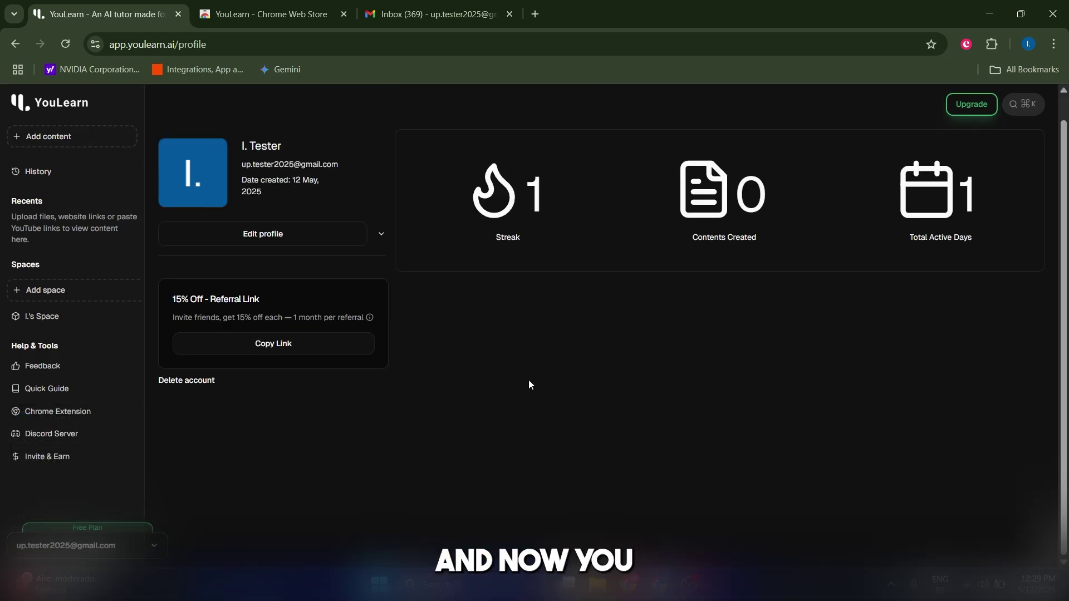
click(360, 244)
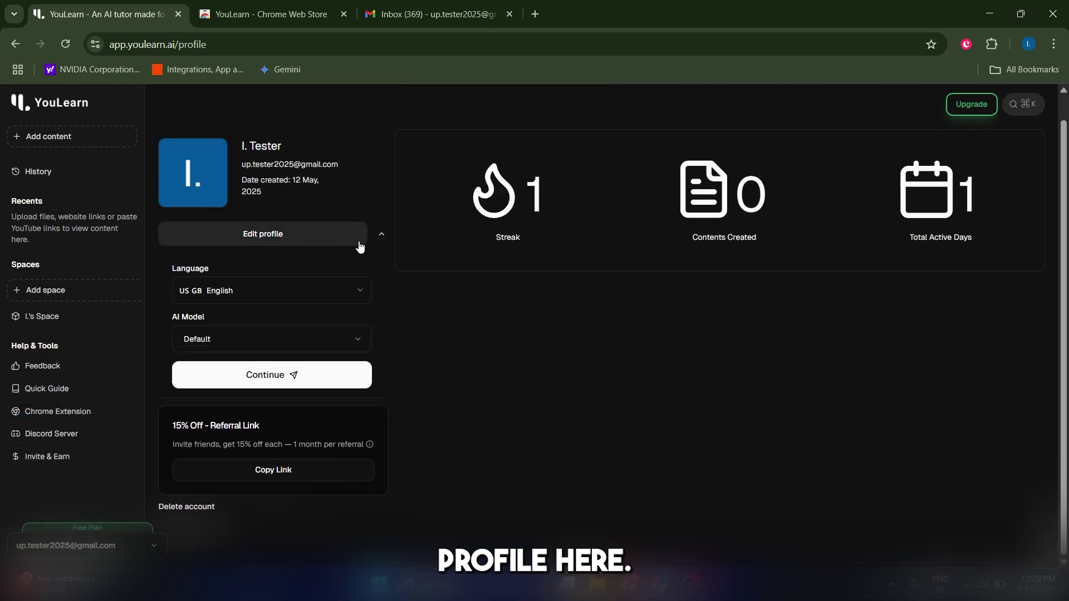
click(223, 345)
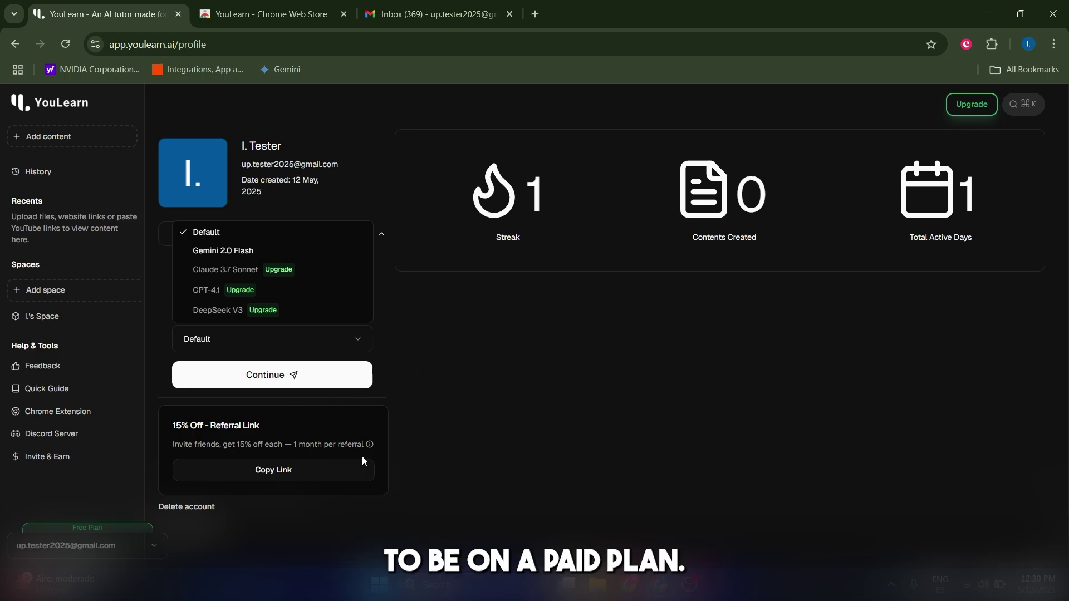
click(462, 443)
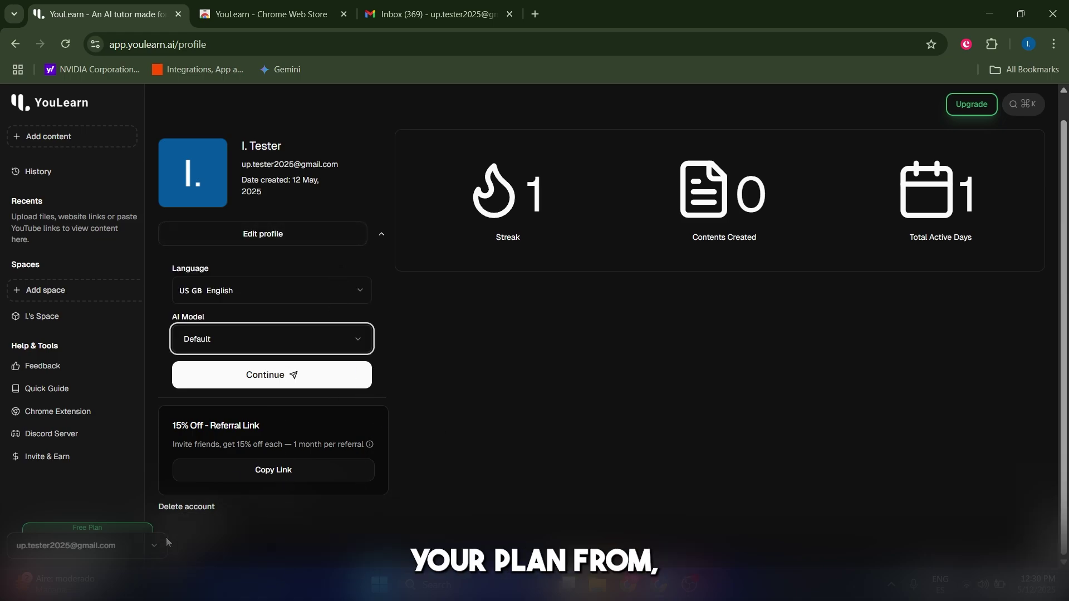
click(98, 543)
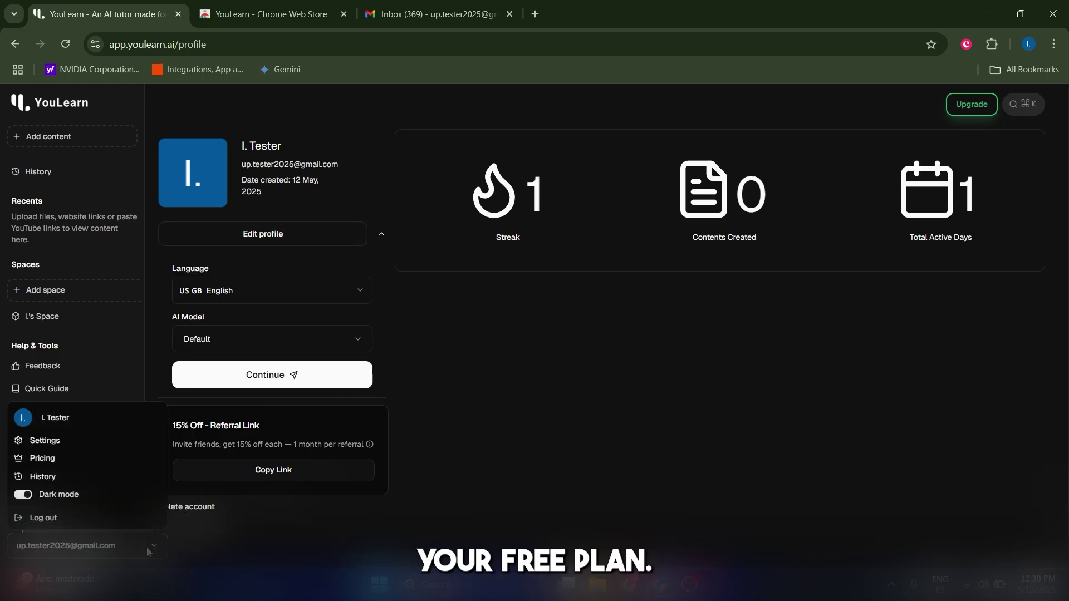
Scroll through the Free, Pro and Team plan cards on the Pricing page
click(42, 458)
scroll(721, 447, down, 5)
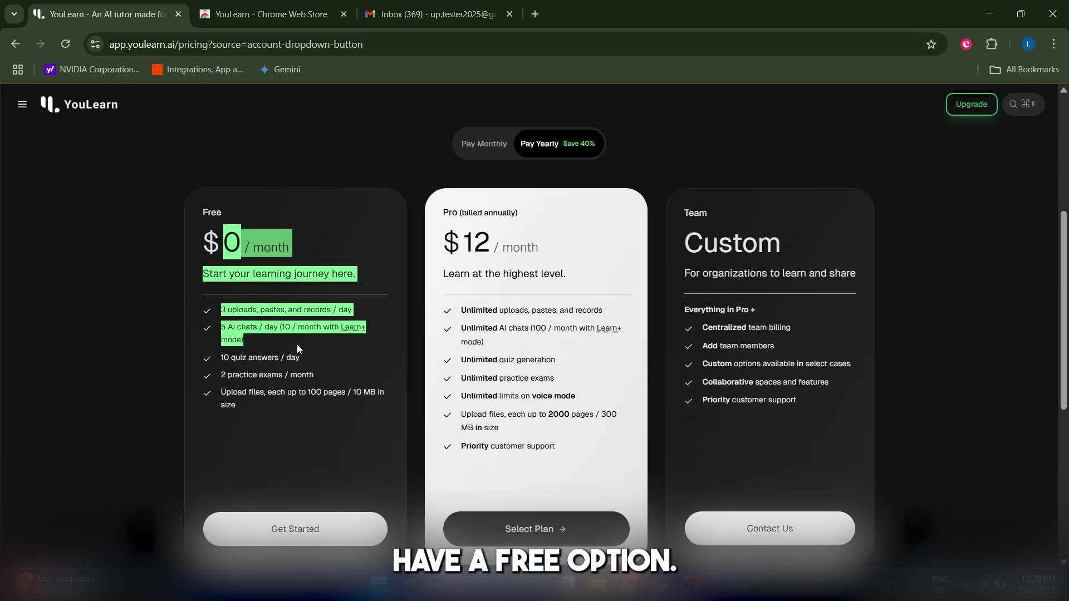
scroll(389, 432, up, 3)
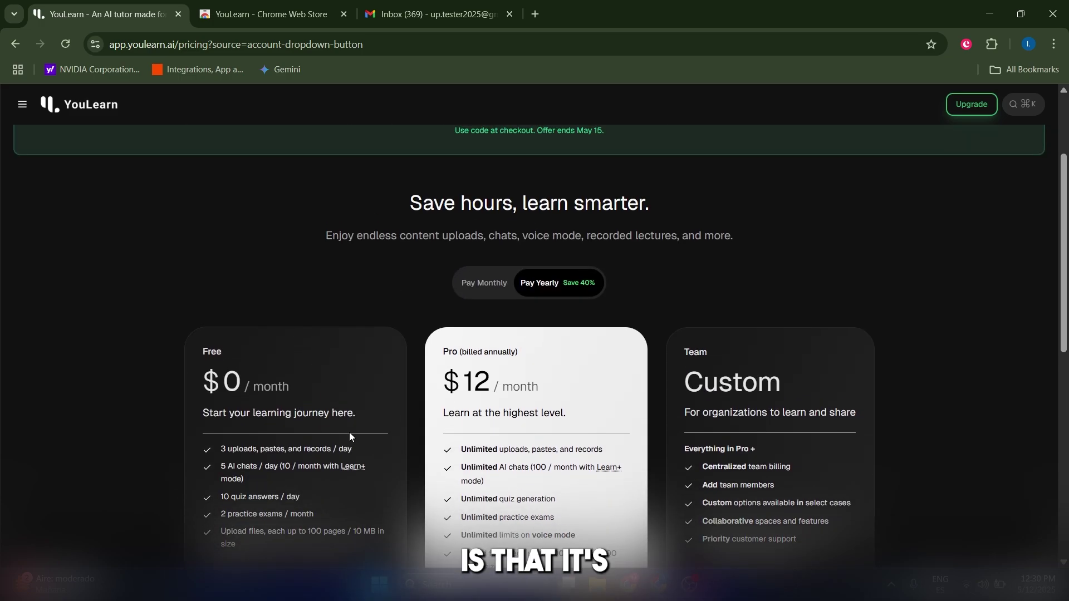
scroll(345, 431, down, 4)
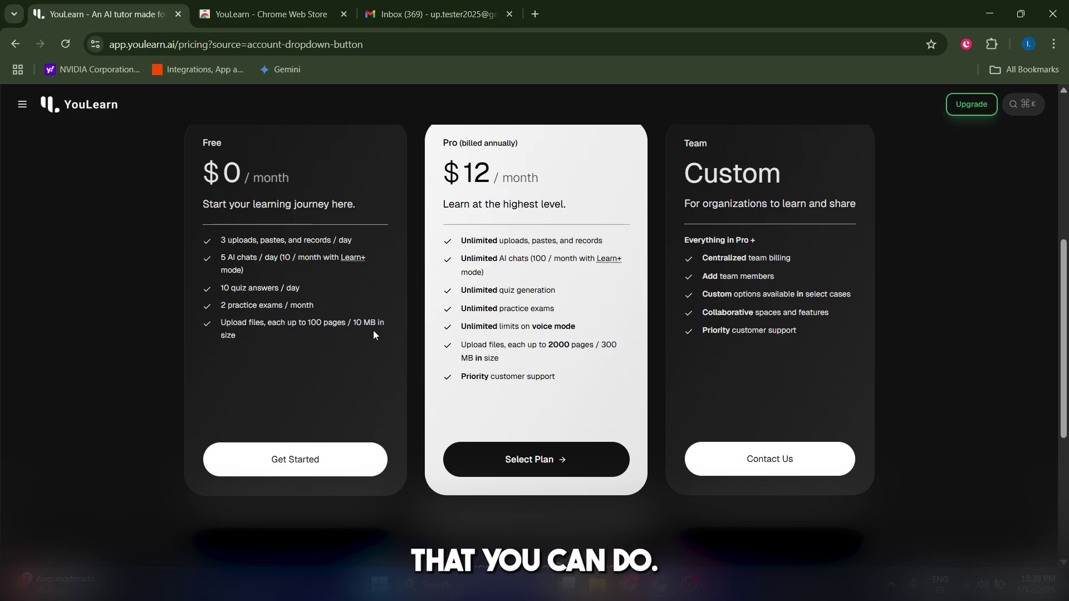
scroll(390, 338, up, 5)
scroll(345, 368, down, 5)
scroll(300, 344, up, 3)
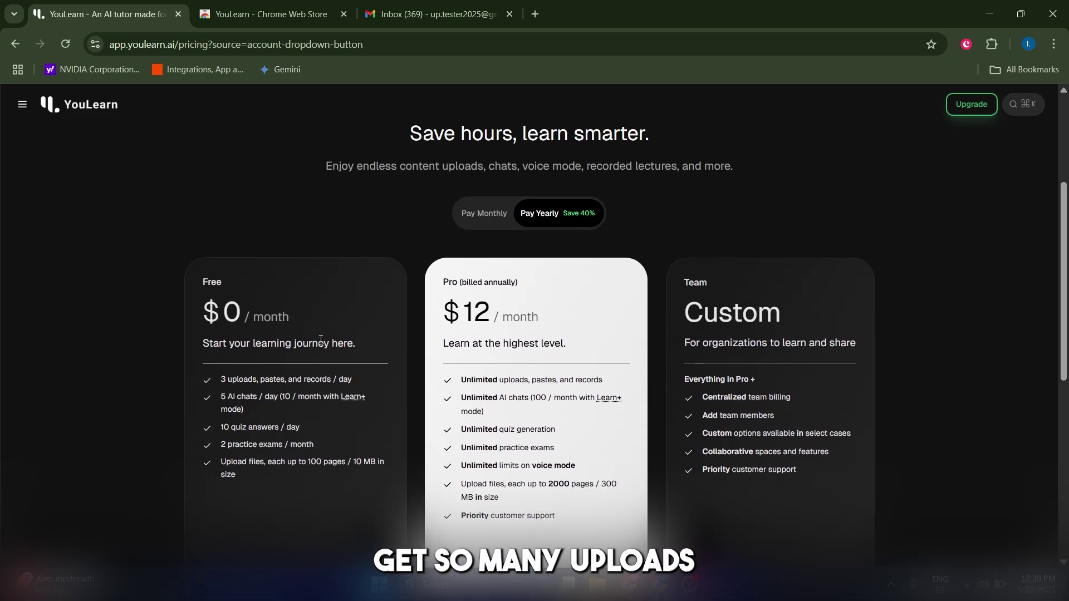
scroll(312, 365, up, 2)
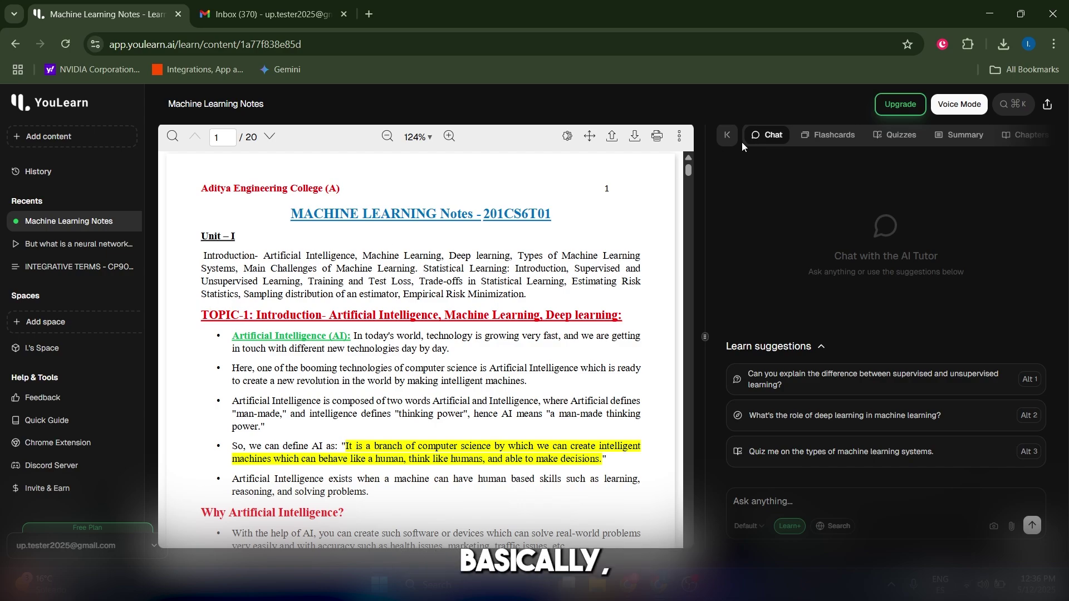
Collapse and restore the PDF panel, scroll the notes, and focus the Ask anything box
click(727, 135)
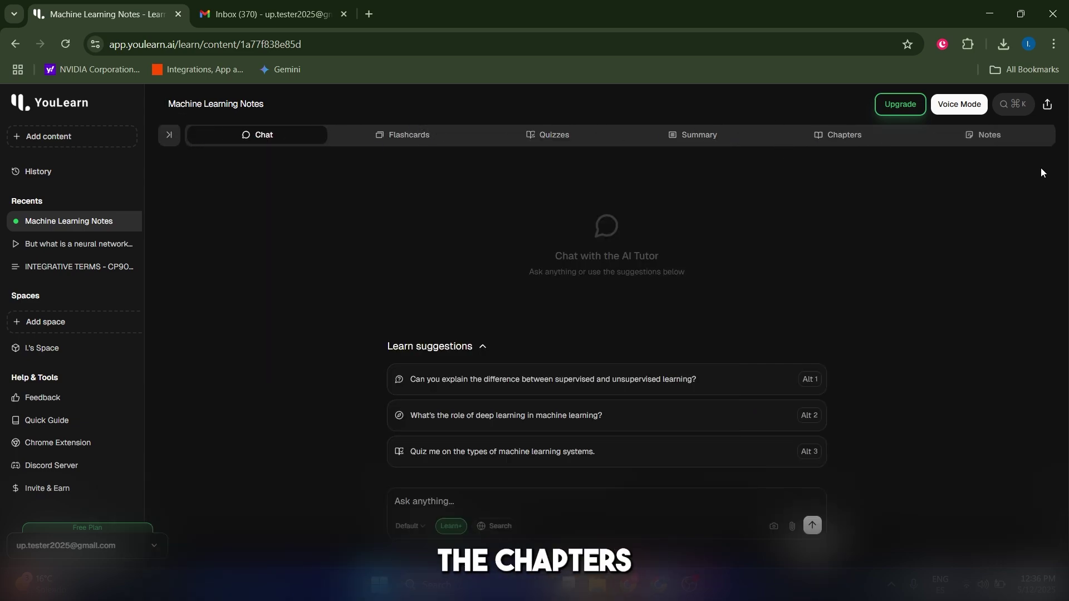
click(168, 134)
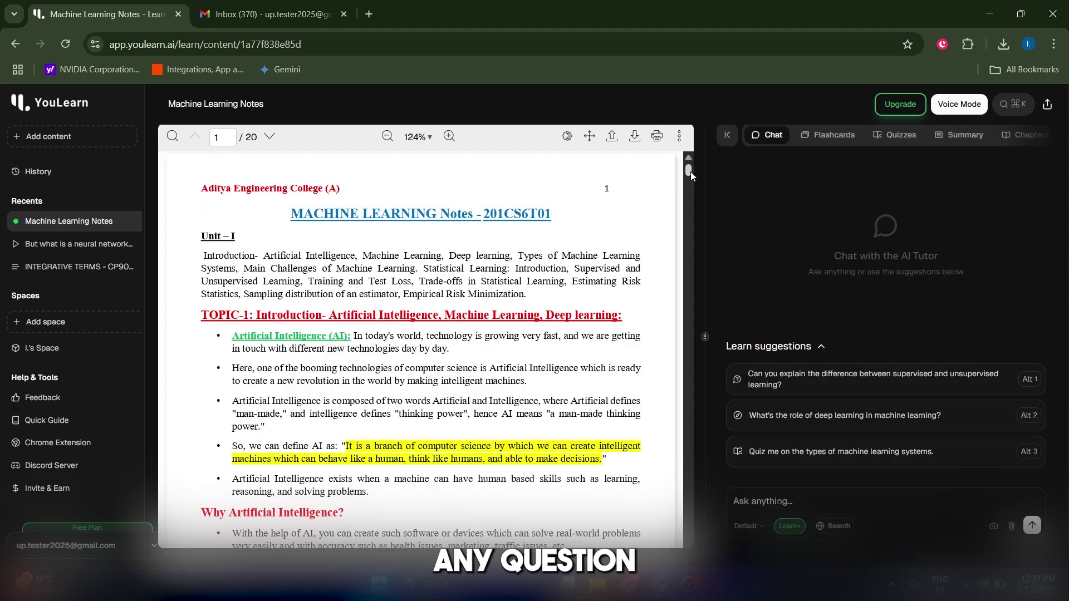
drag(690, 172, 688, 252)
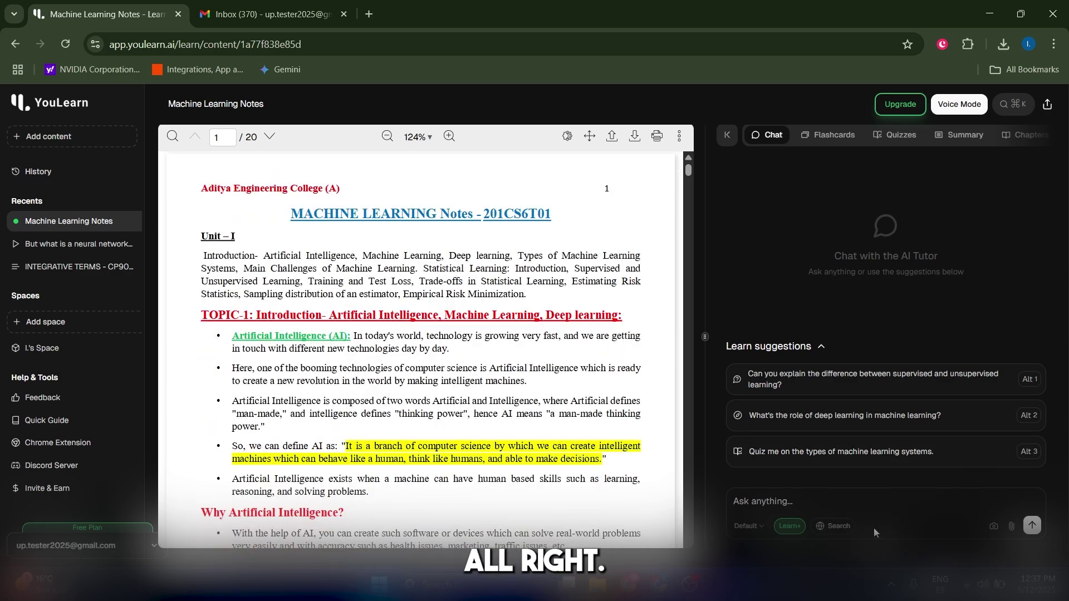
click(855, 501)
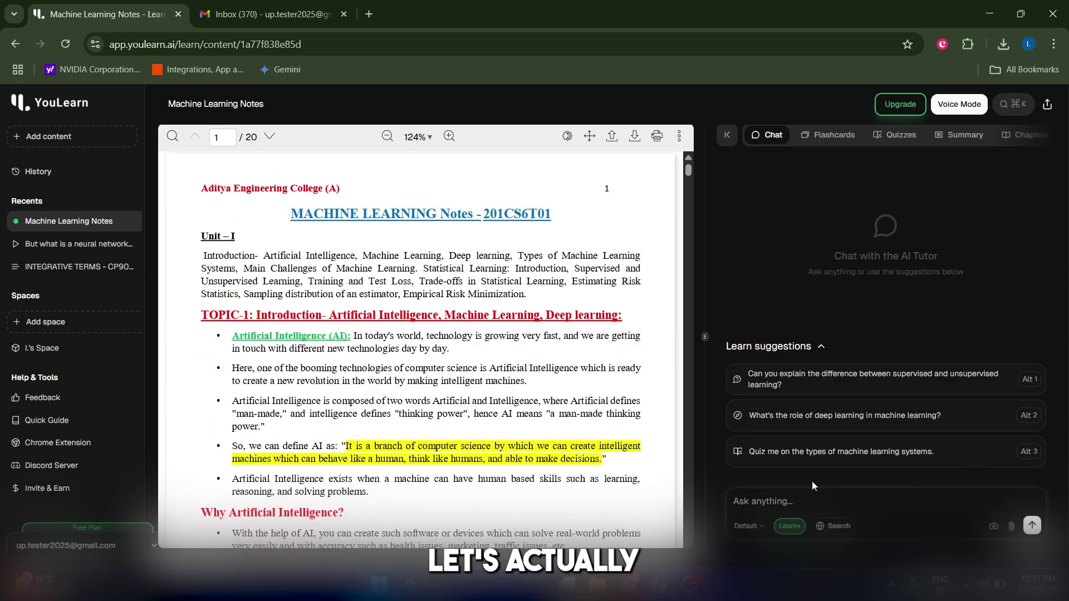
Ask the AI tutor "What kind of machine learning schemes there are?" using the Default model
text(How many)
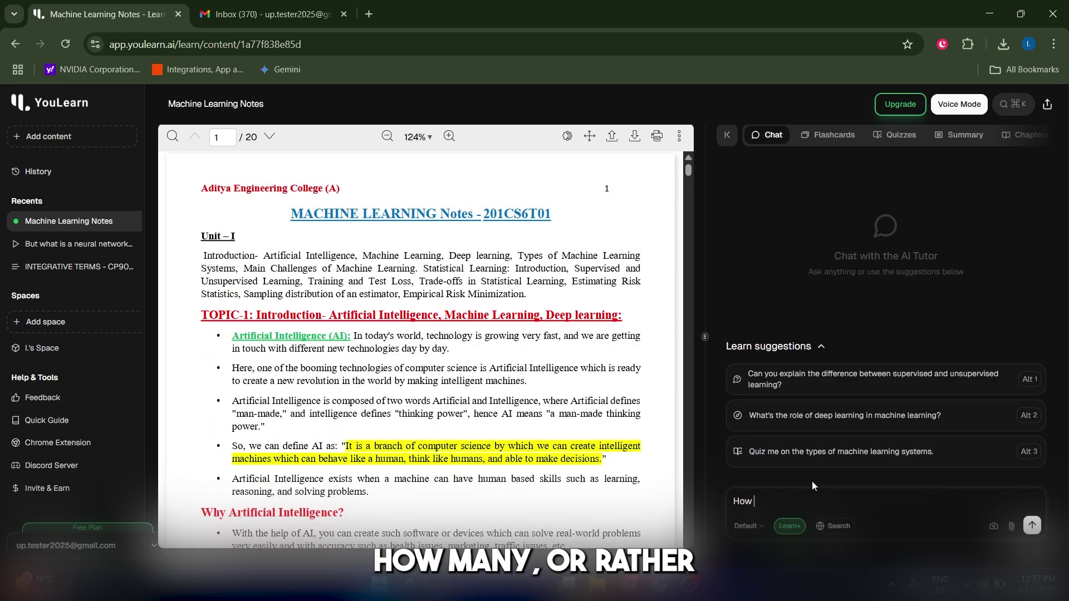
key(BackSpace)
key(BackSpace)
key(BackSpace)
key(BackSpace)
key(BackSpace)
key(BackSpace)
key(BackSpace)
key(BackSpace)
text(What ki)
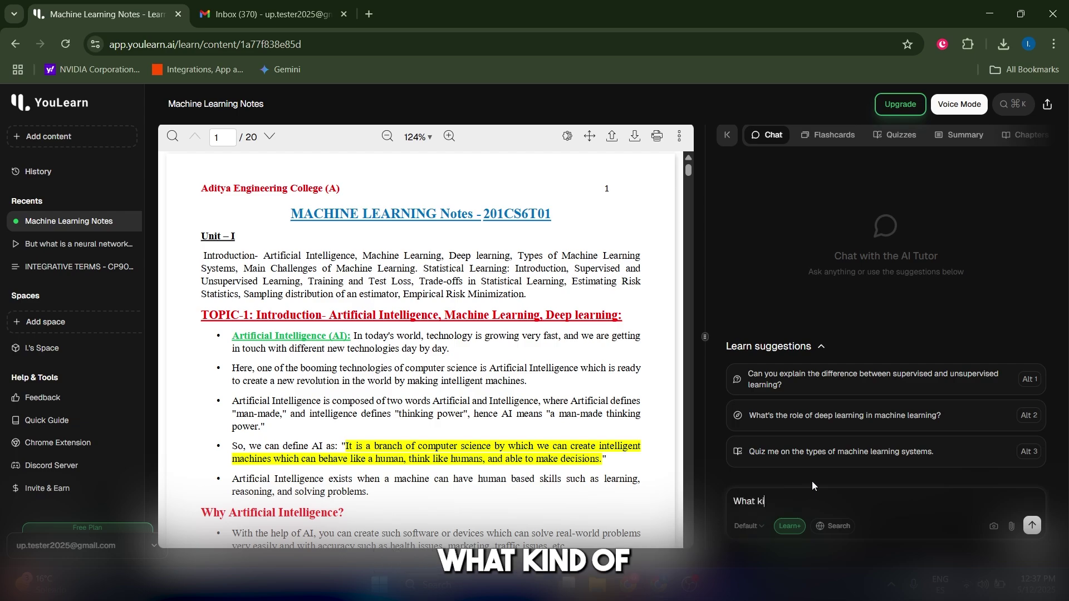
text(nd of machine learning)
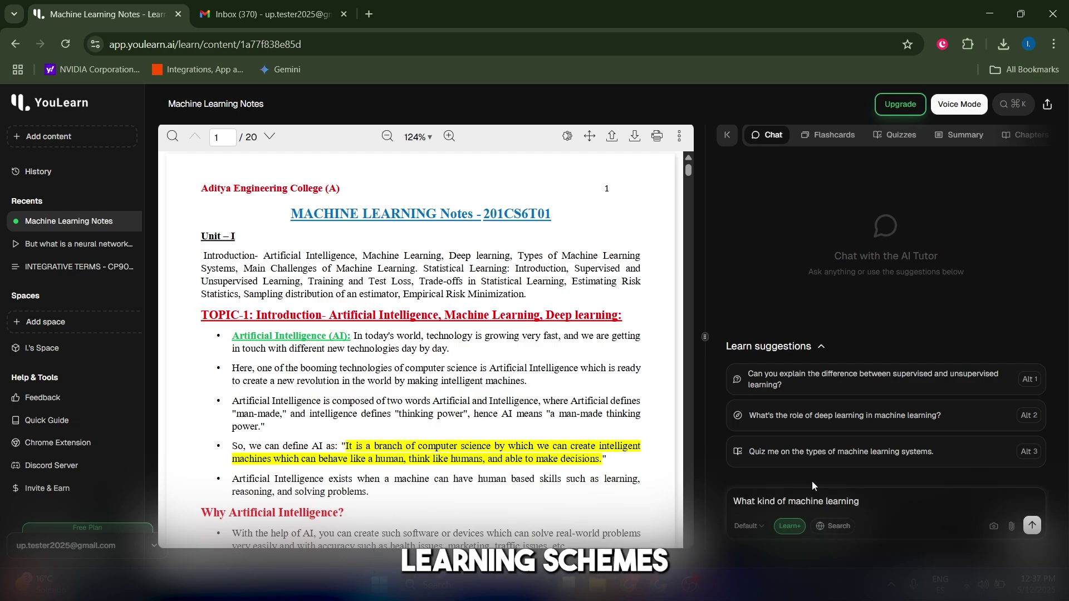
text( schemes there are?)
click(749, 526)
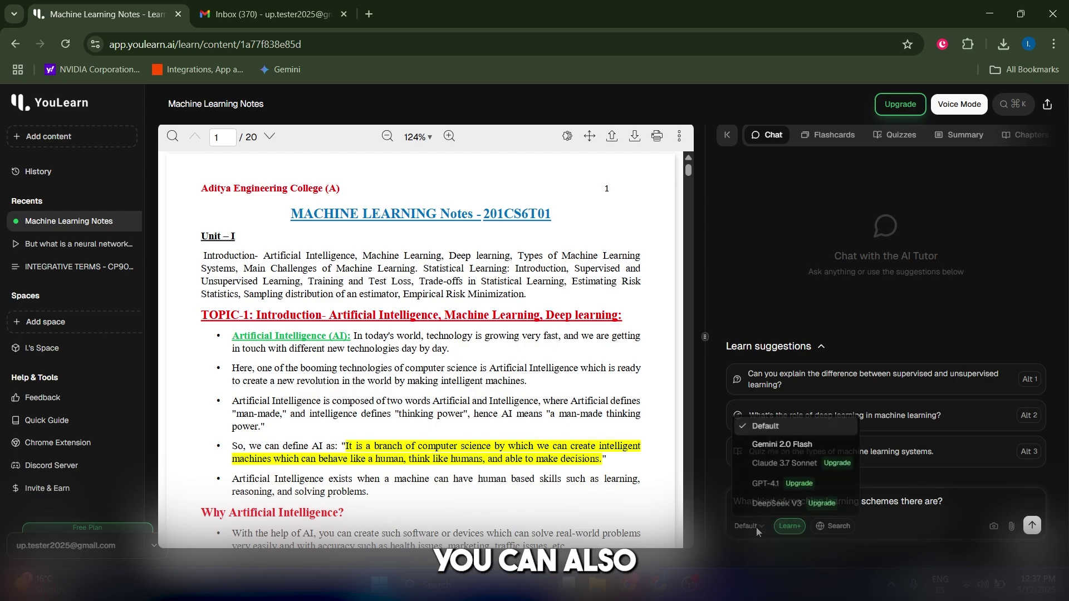
click(753, 530)
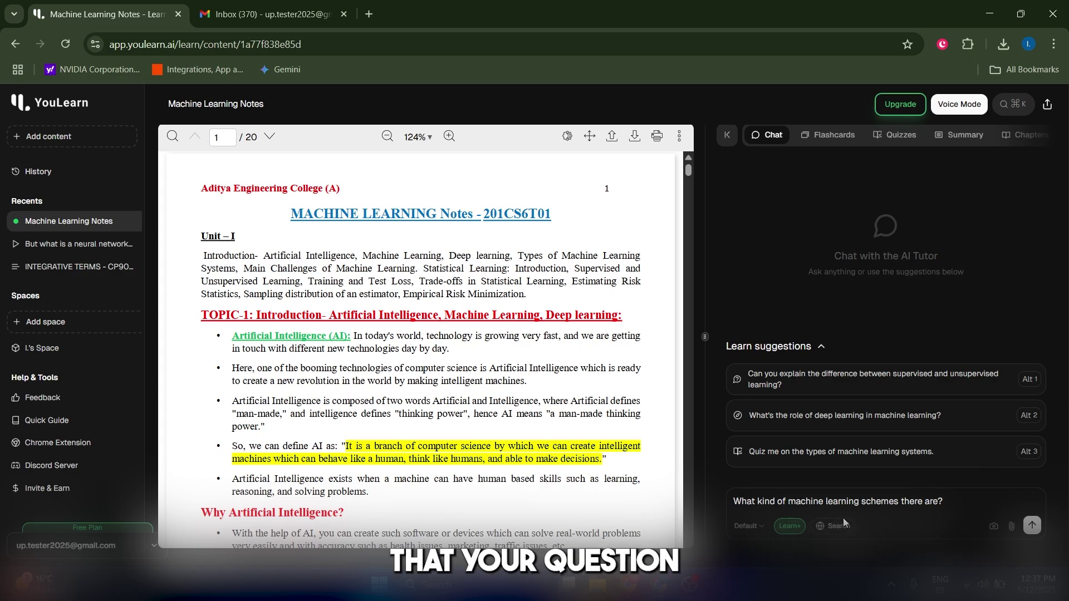
double_click(843, 501)
click(912, 506)
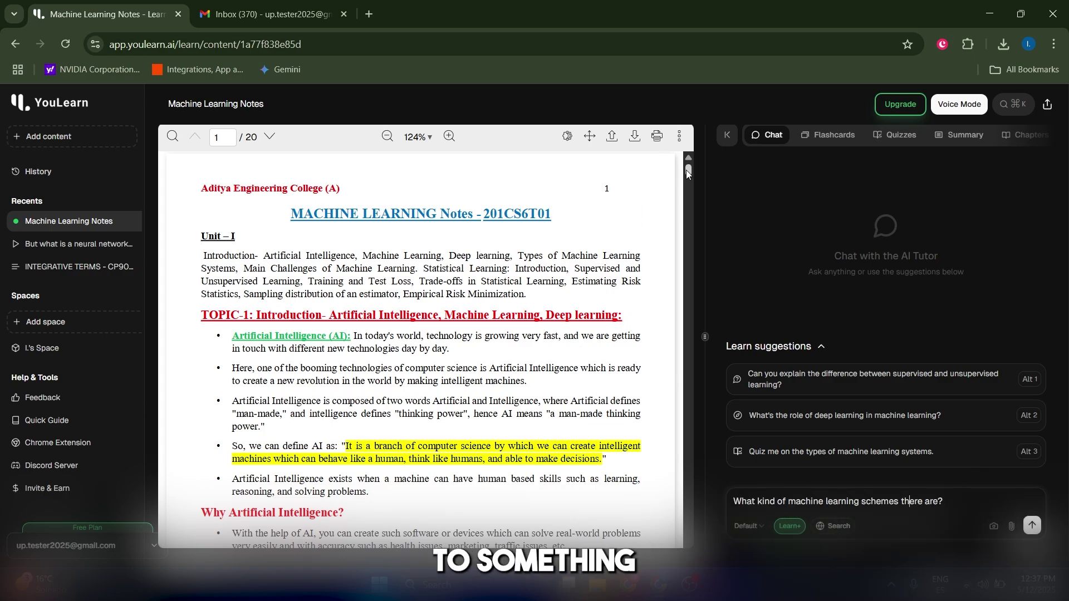
drag(686, 172, 655, 102)
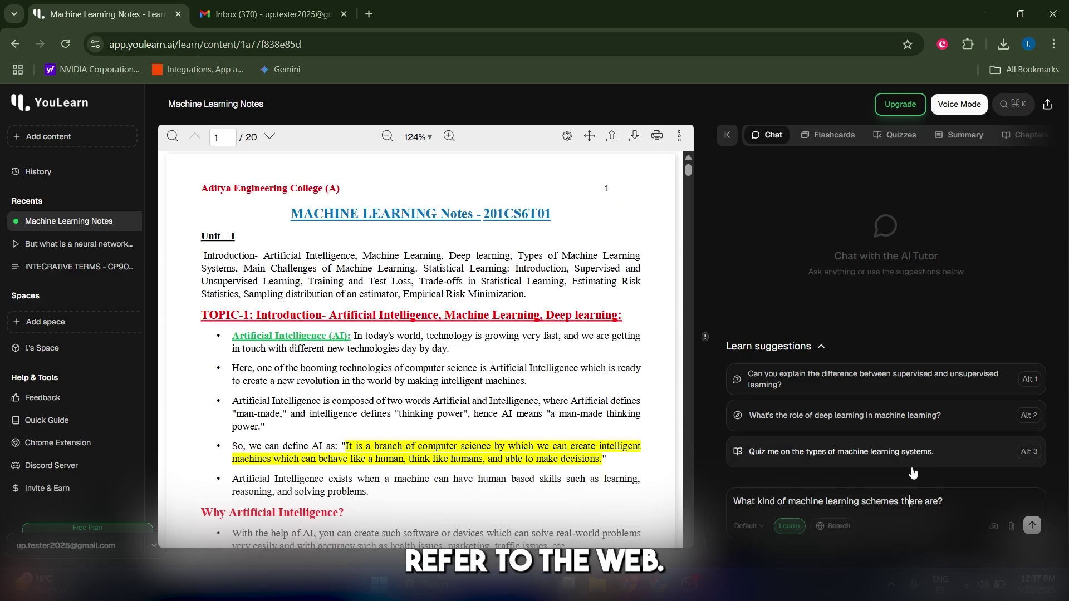
click(1031, 528)
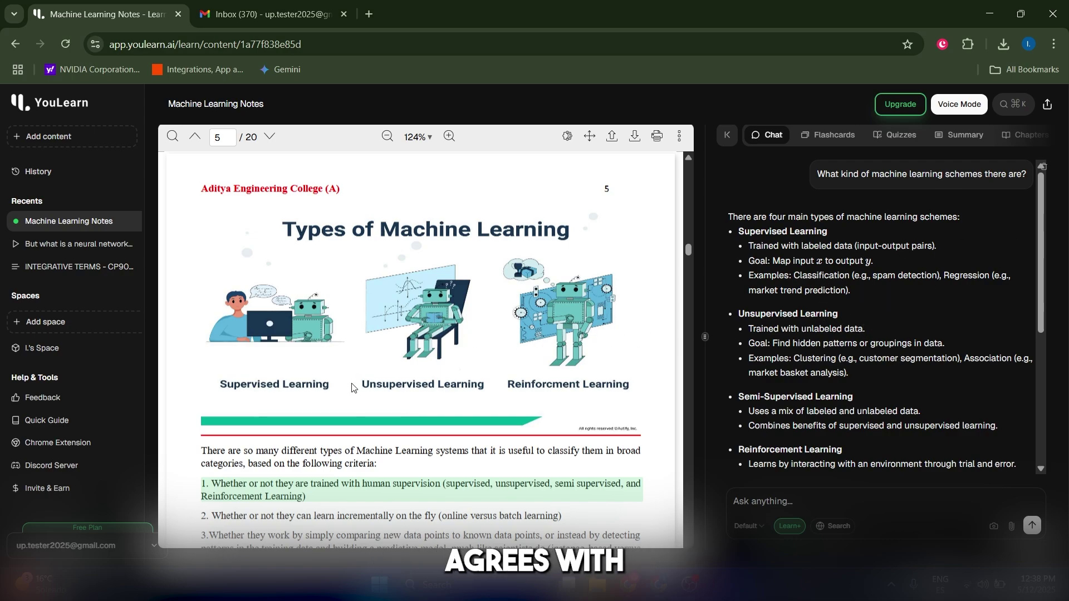
Follow the answer's citations to the semi-supervised passage and page 6 algorithms section
scroll(929, 303, down, 3)
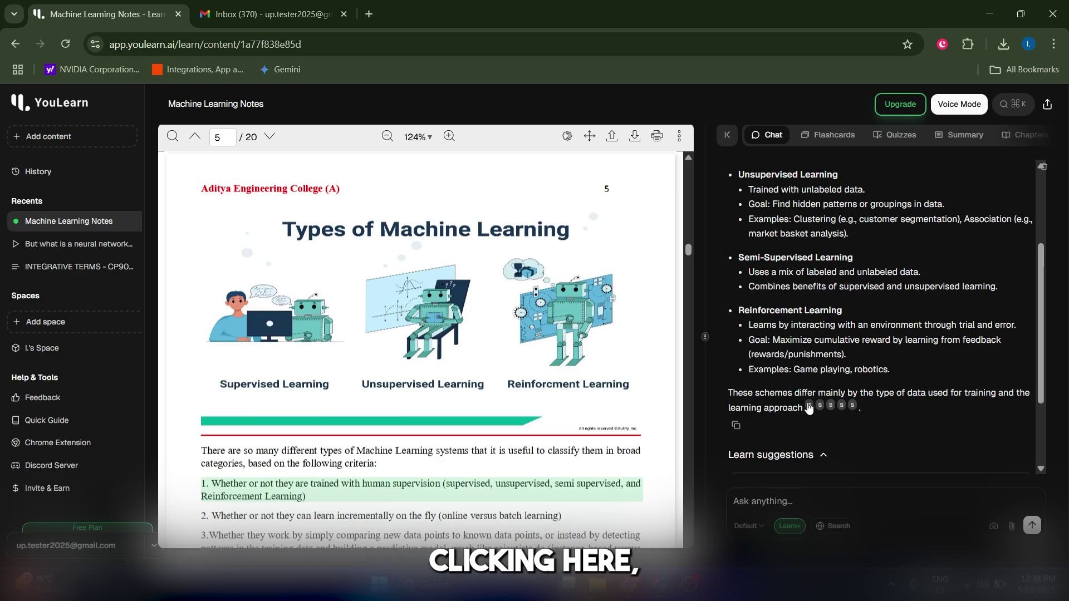
click(842, 407)
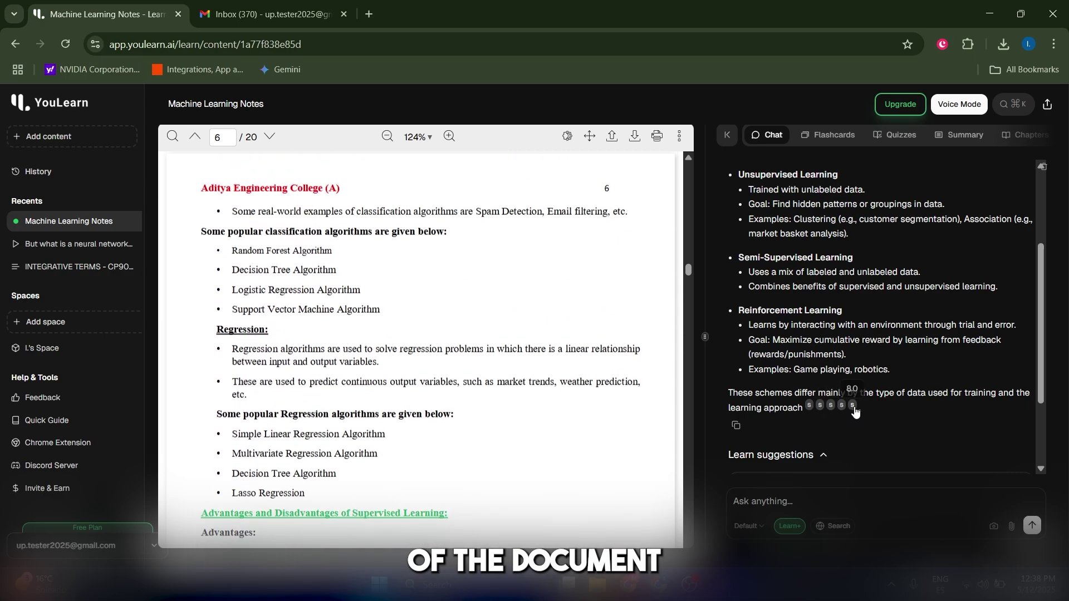
click(852, 406)
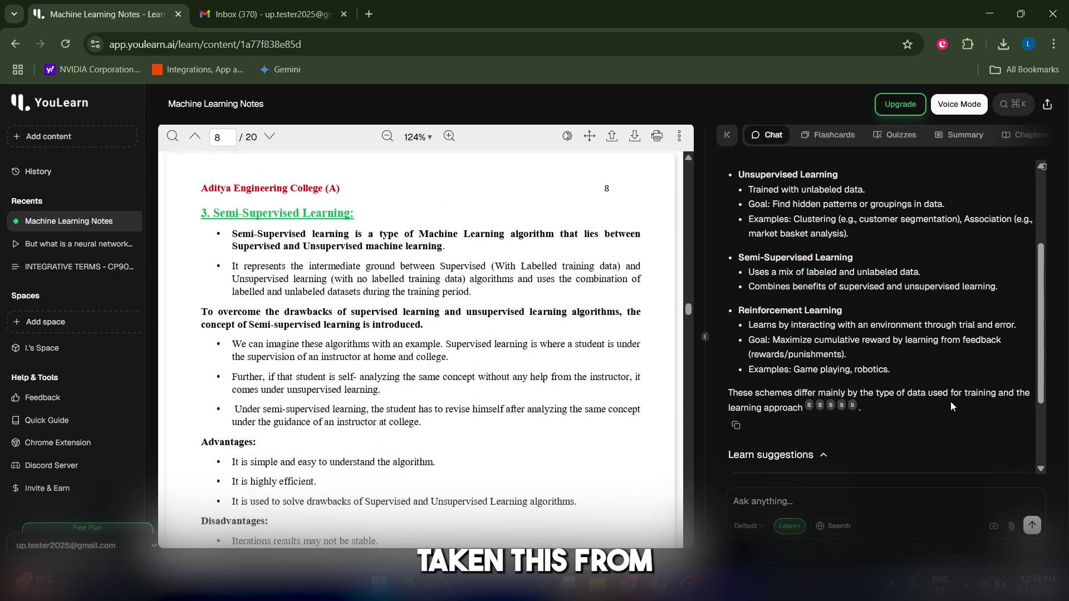
click(829, 404)
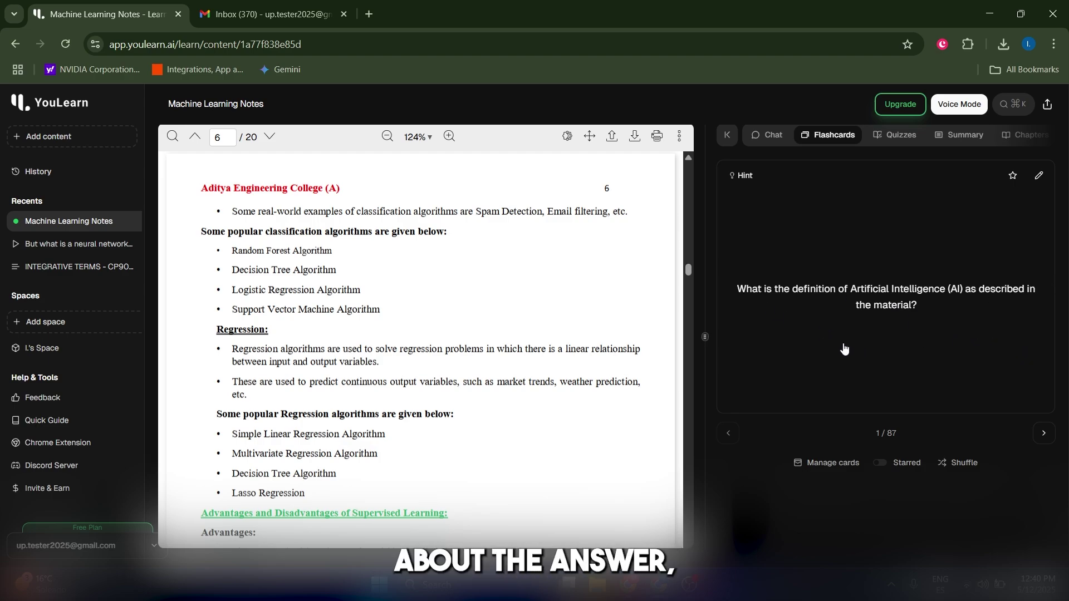
Flip the AI definition flashcard, star it, and toggle the Starred filter on and off
click(899, 263)
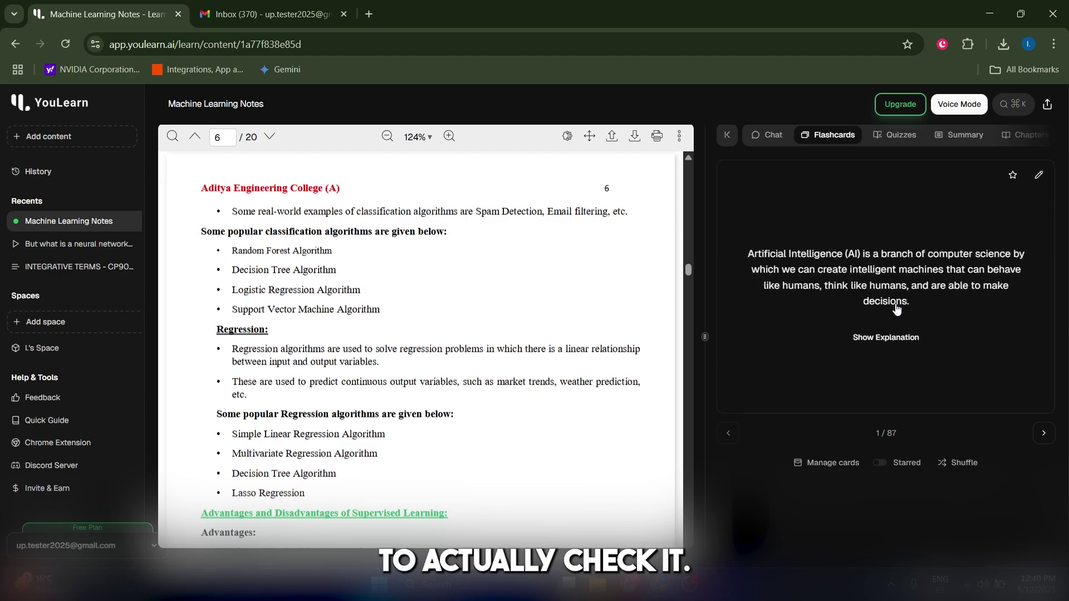
click(894, 384)
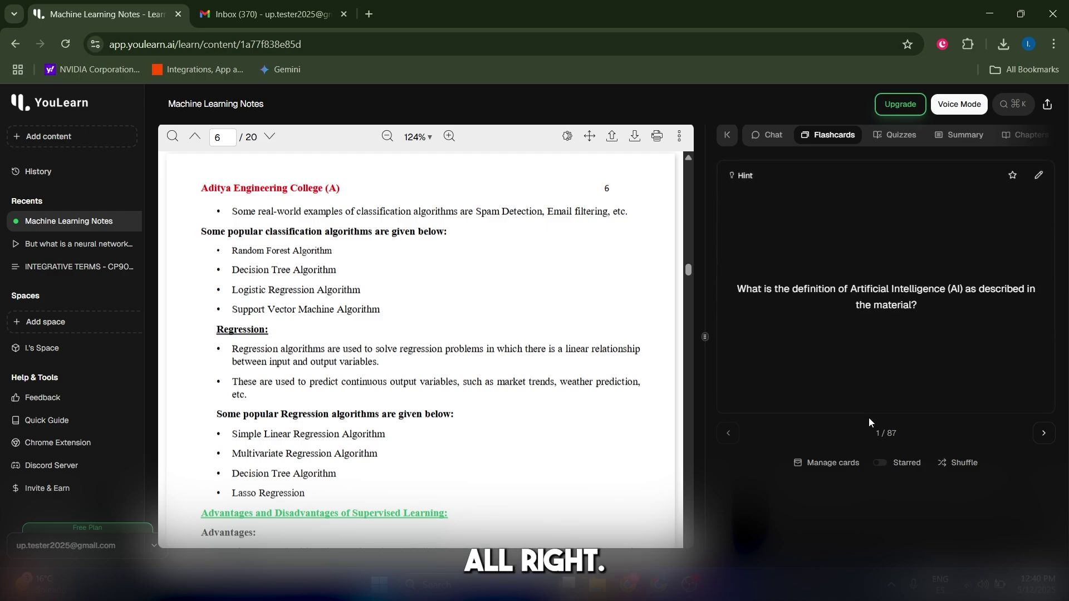
click(1012, 176)
click(881, 464)
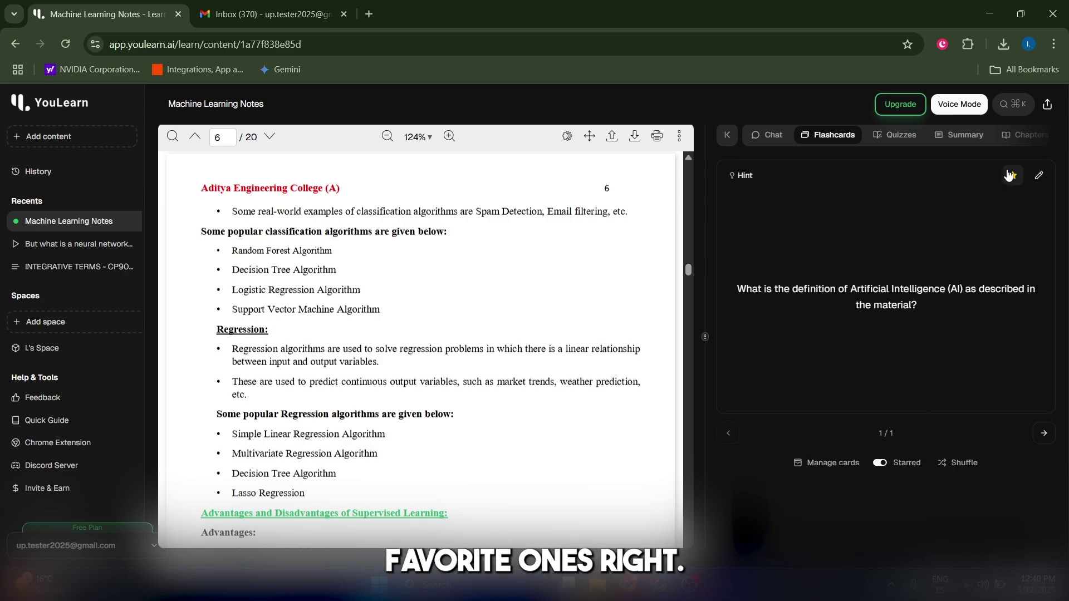
click(886, 215)
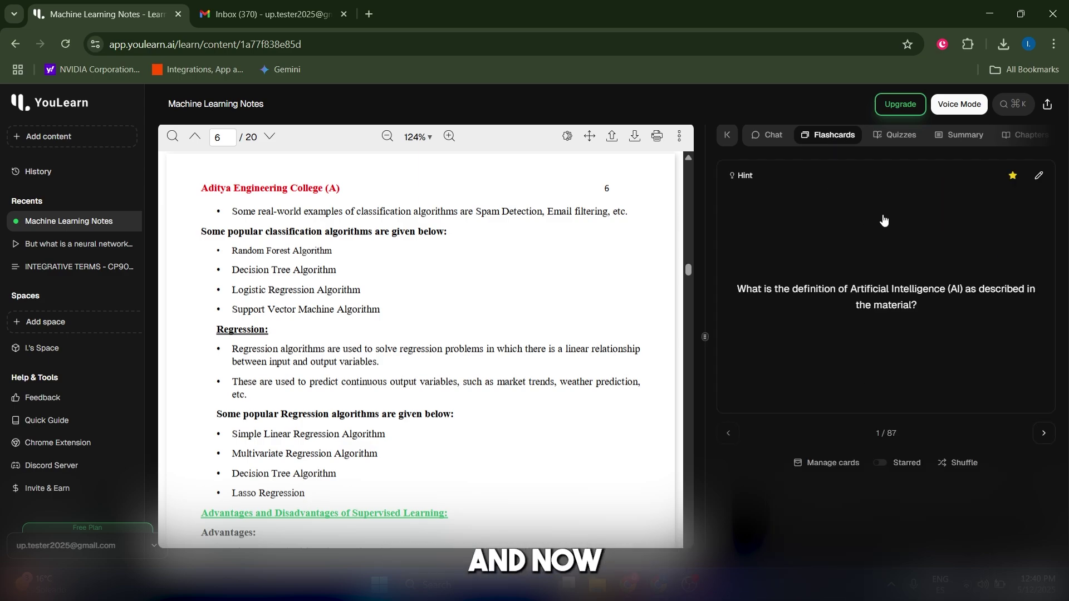
Advance through two more flashcards and shuffle the deck
click(1045, 440)
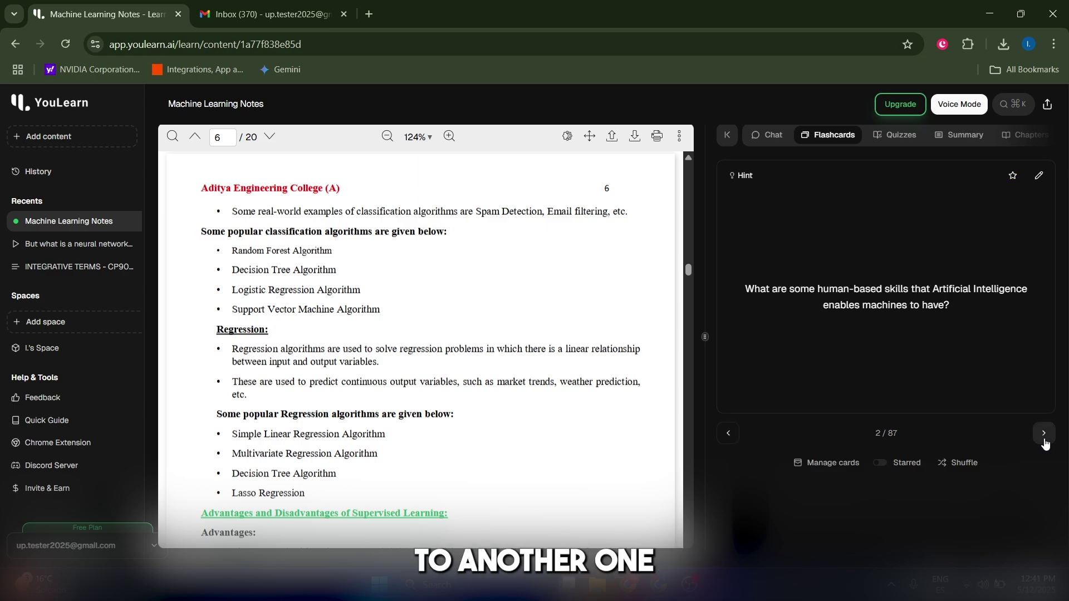
click(1044, 434)
click(1045, 434)
click(1044, 434)
click(1044, 434)
click(1045, 434)
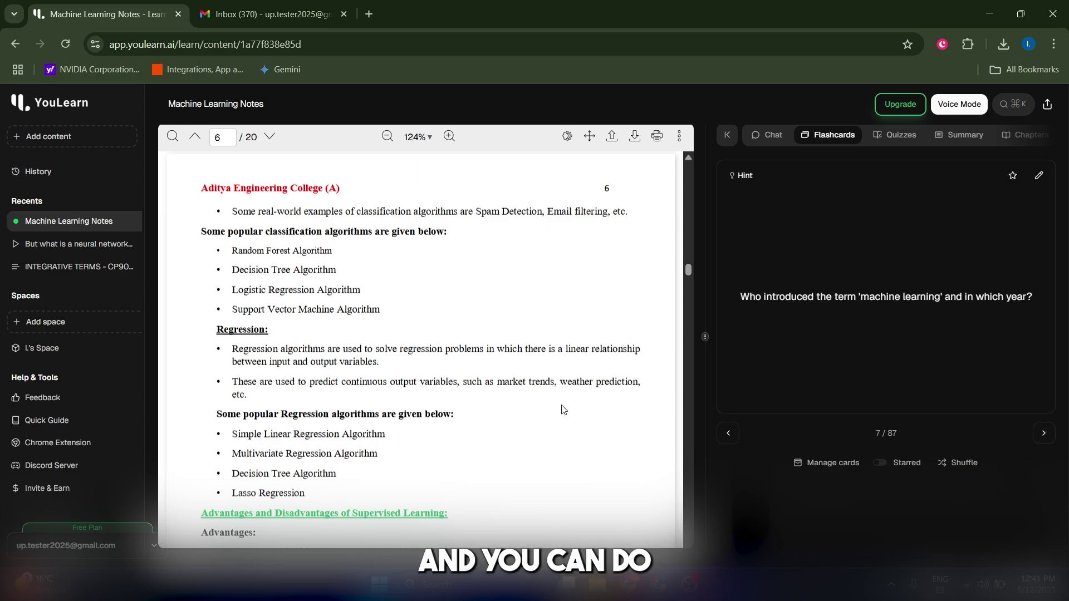
click(958, 473)
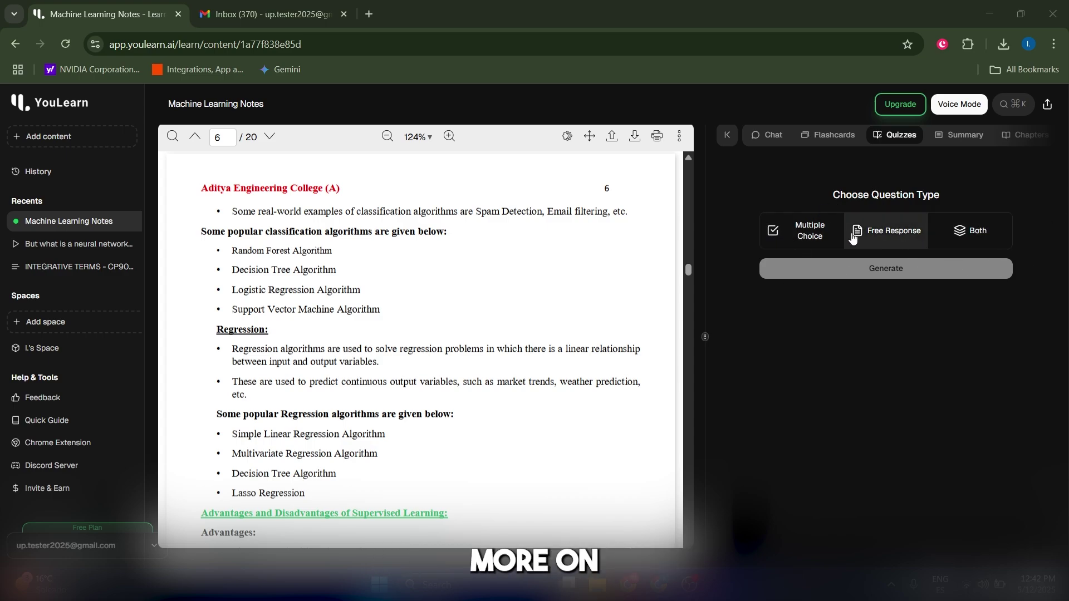
Generate a multiple-choice quiz, answer Quiz 1's first question with option A, then advance
click(791, 247)
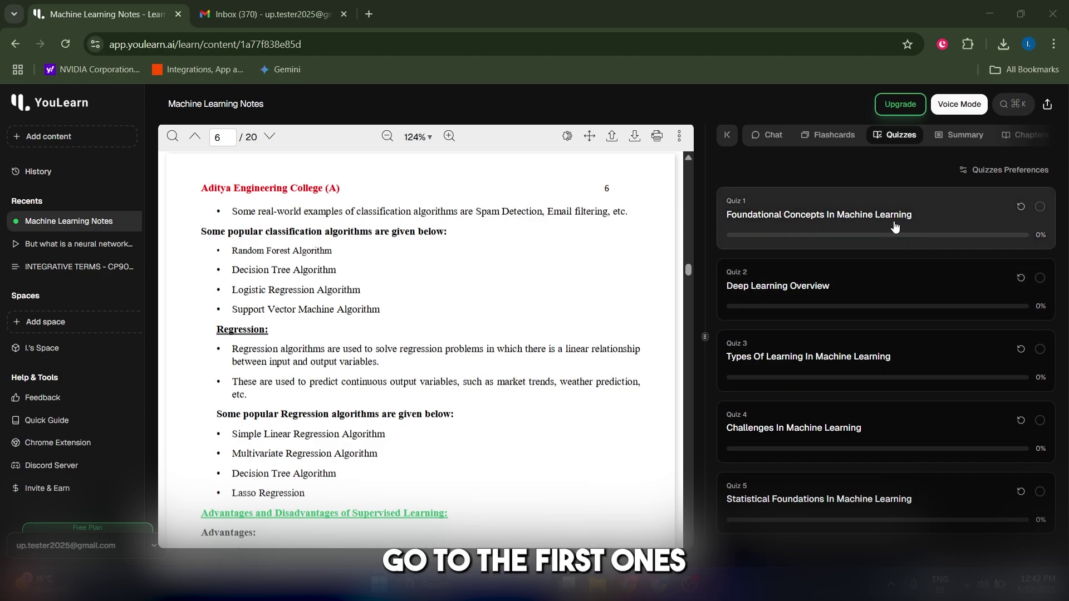
click(865, 227)
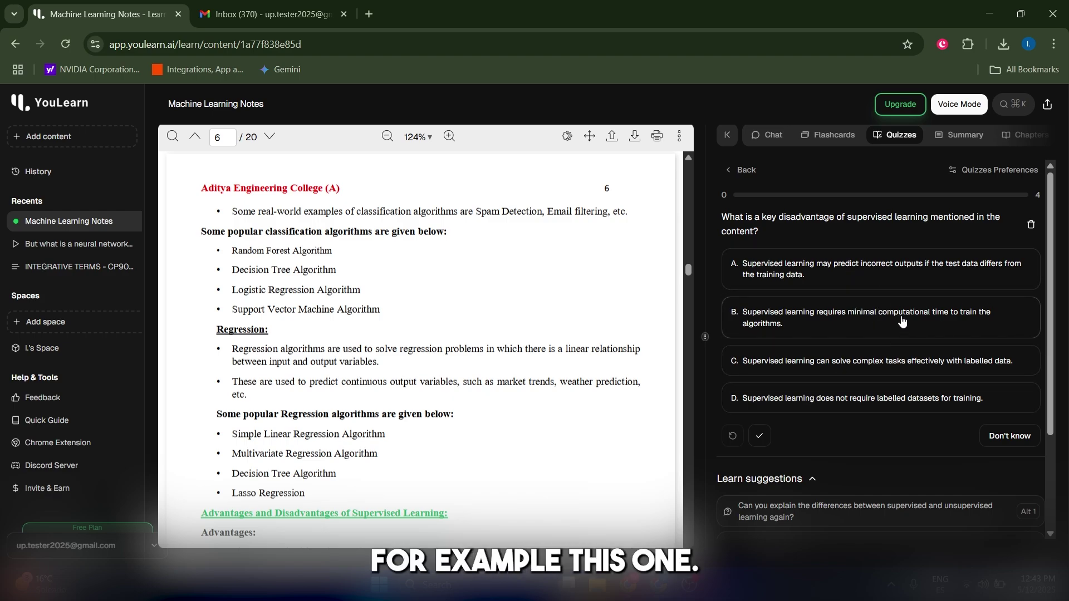
click(891, 278)
scroll(887, 397, down, 4)
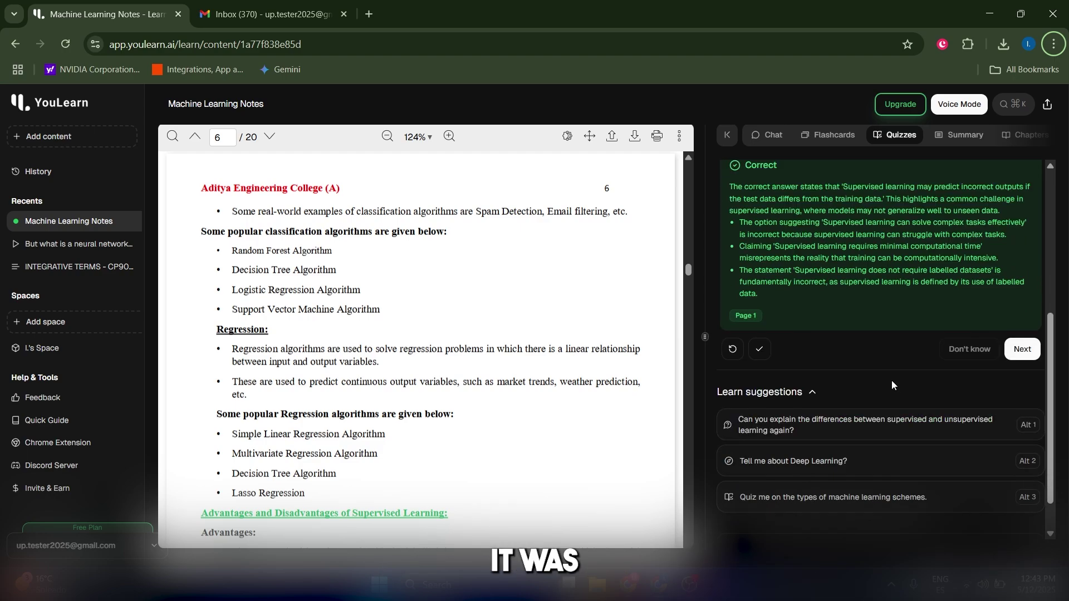
click(1028, 349)
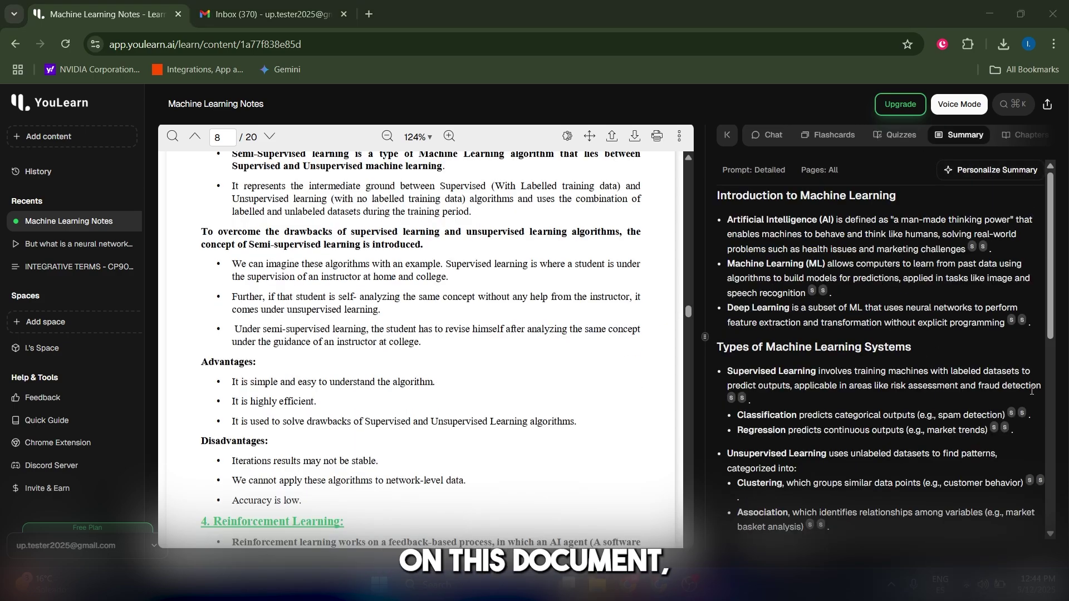
Follow the Artificial Intelligence bullet's citations to the AI definition highlighted on page 1
click(972, 247)
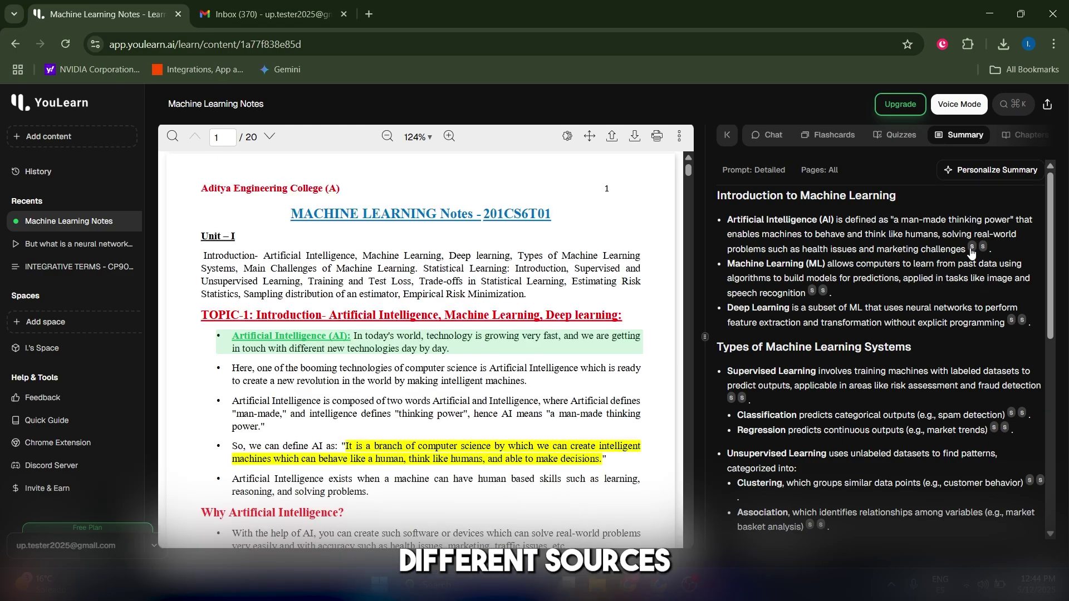
click(983, 248)
scroll(947, 334, down, 10)
scroll(958, 222, up, 9)
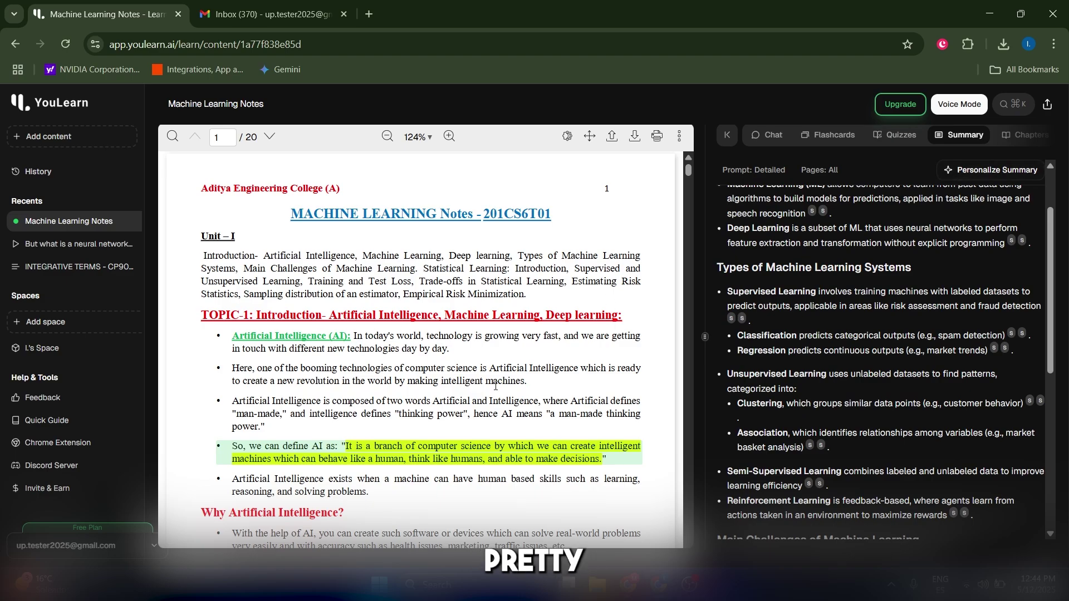
Show the chapter cards, from Unit – I on page 1 to Empirical Risk Minimization on page 18
click(1015, 136)
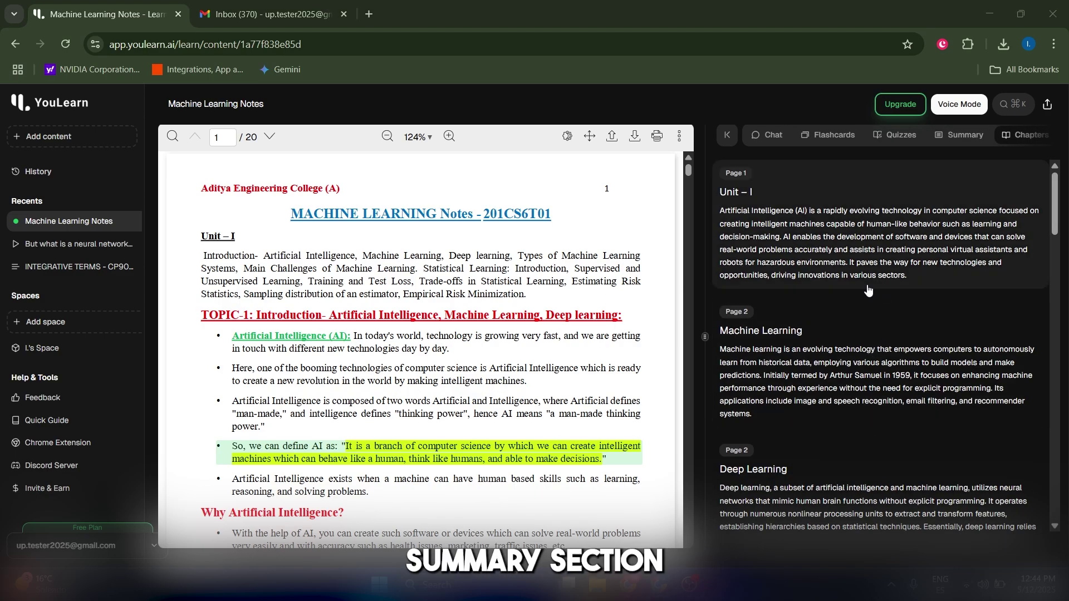
drag(1053, 209, 1025, 147)
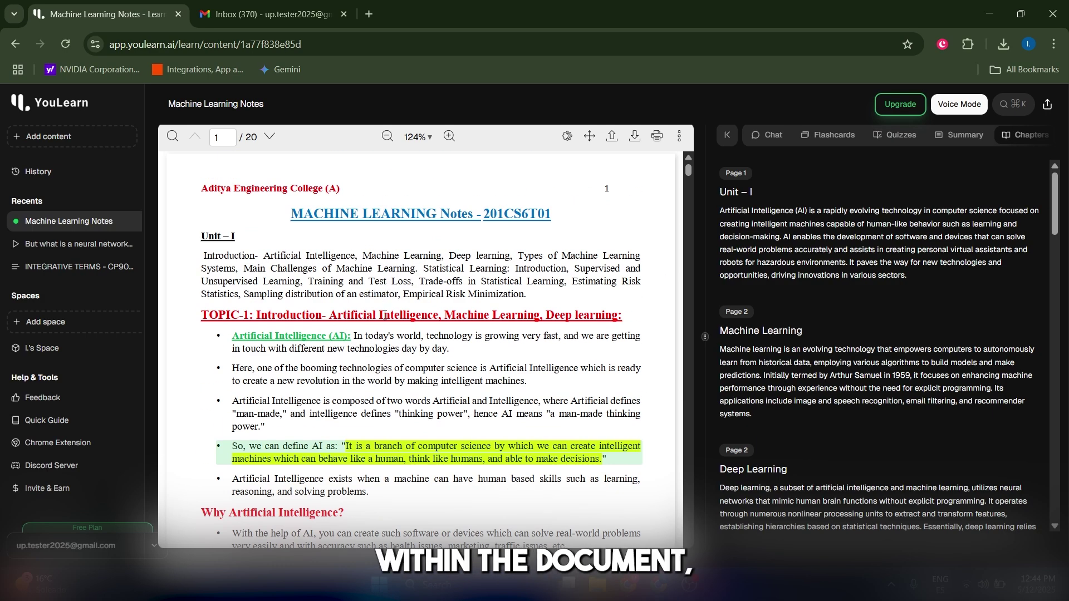
Have the AI explain the sentence defining deep learning on page 3
scroll(385, 315, down, 15)
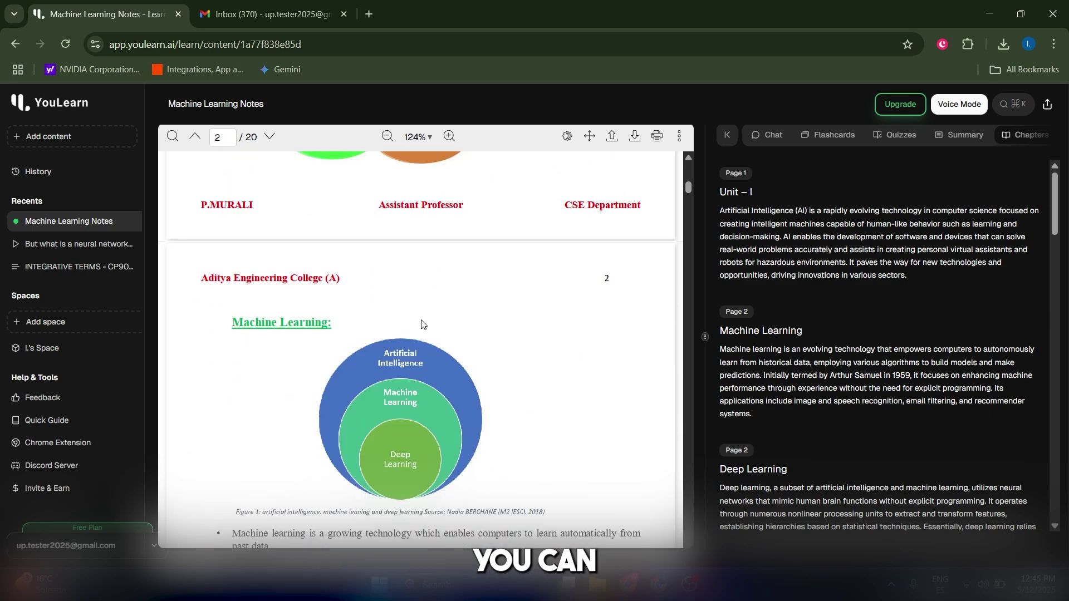
scroll(419, 327, down, 8)
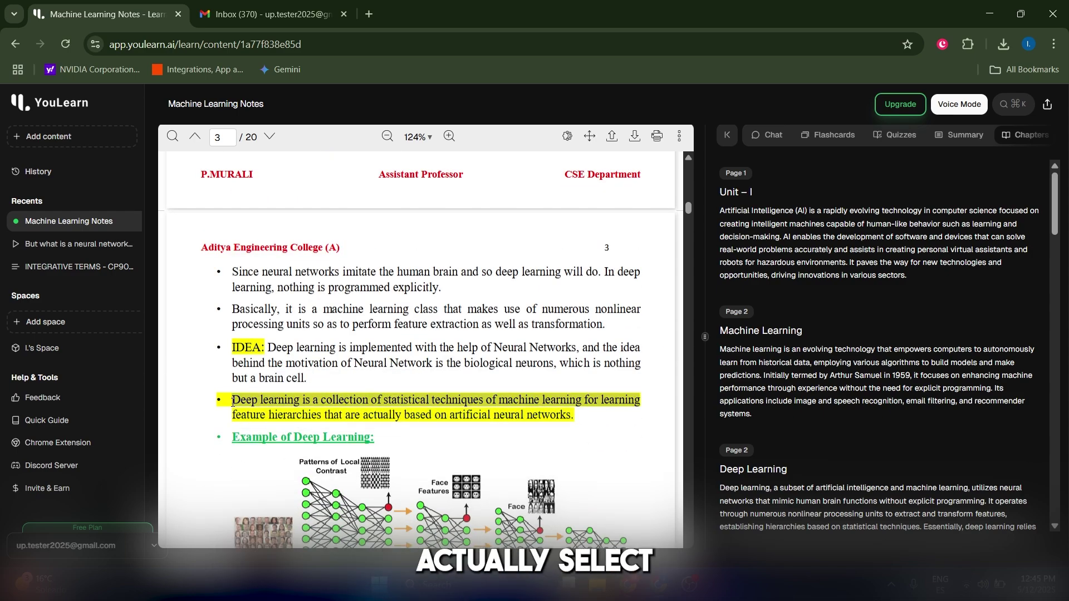
drag(233, 402, 570, 417)
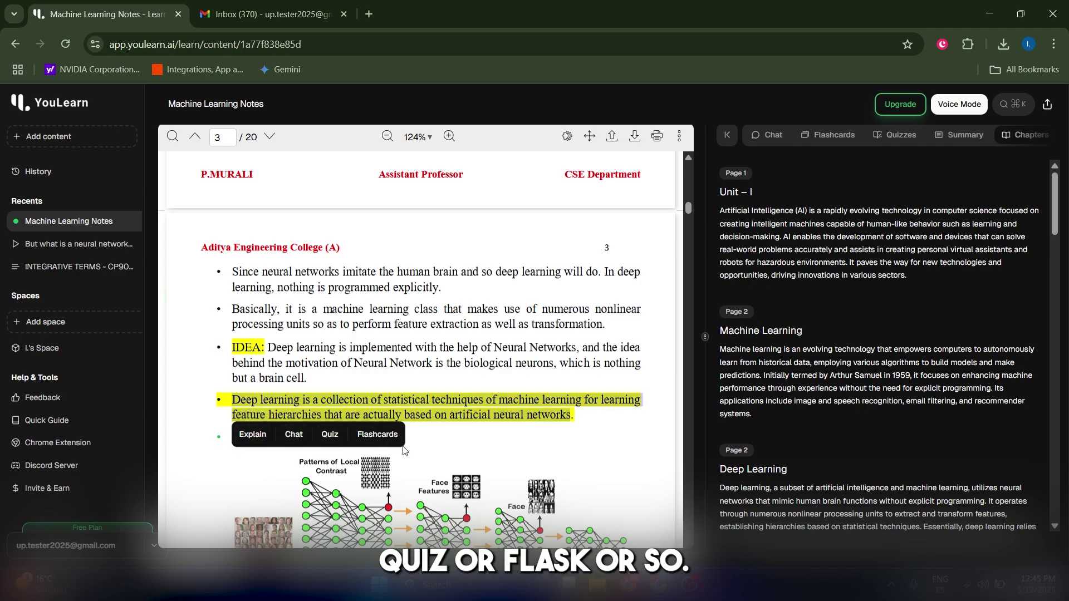
click(244, 437)
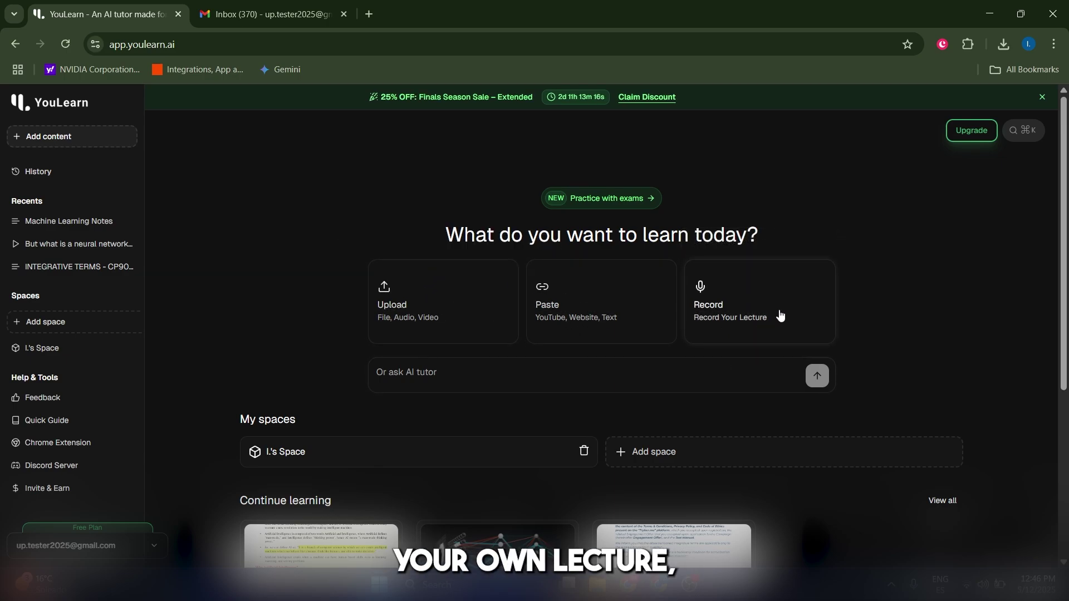
scroll(859, 358, down, 5)
scroll(830, 404, up, 5)
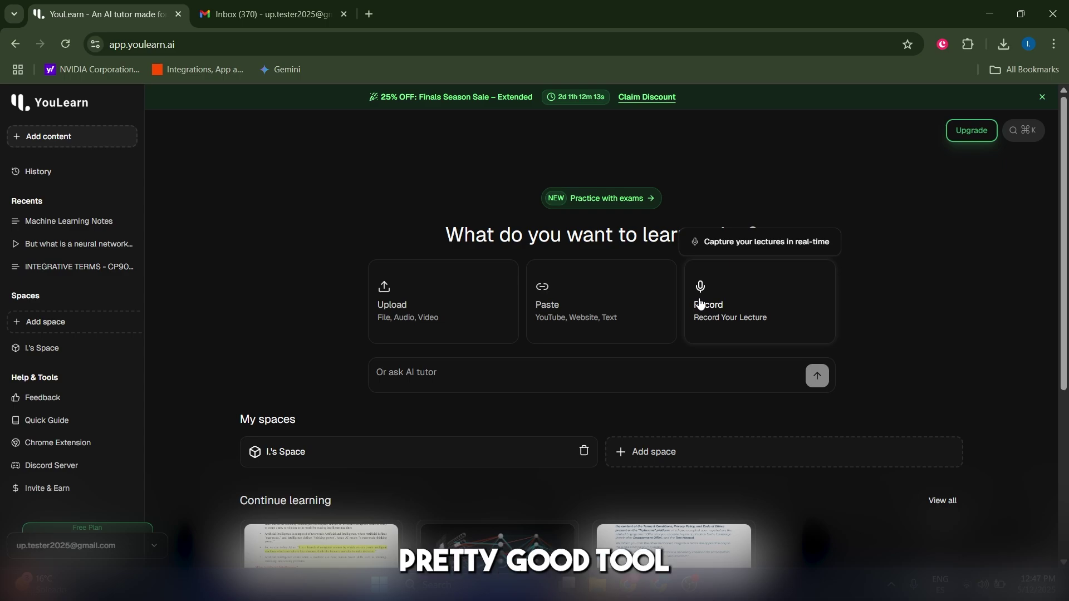
scroll(696, 312, down, 5)
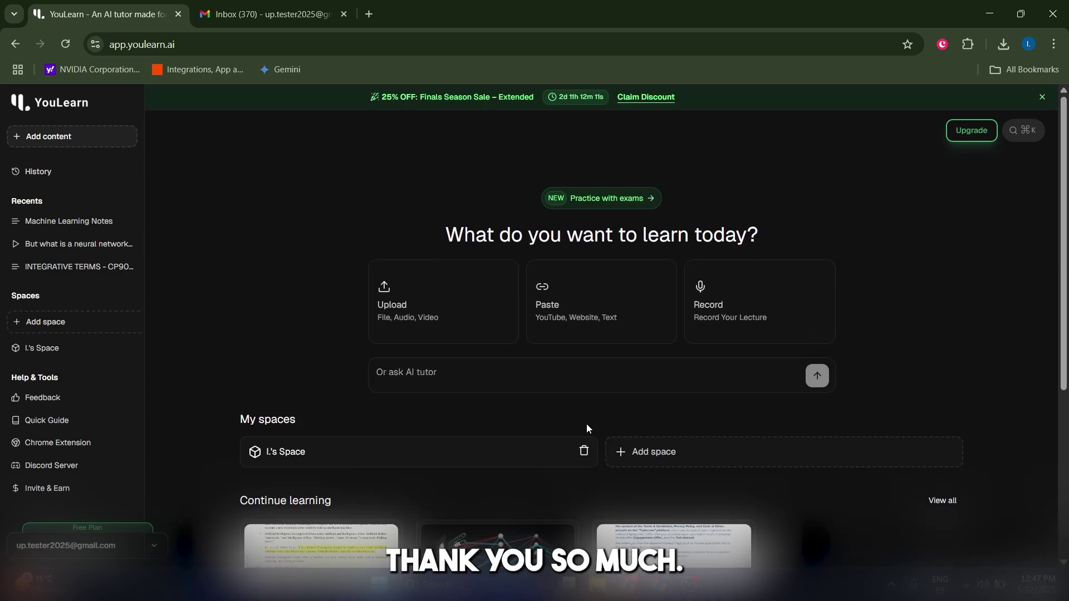